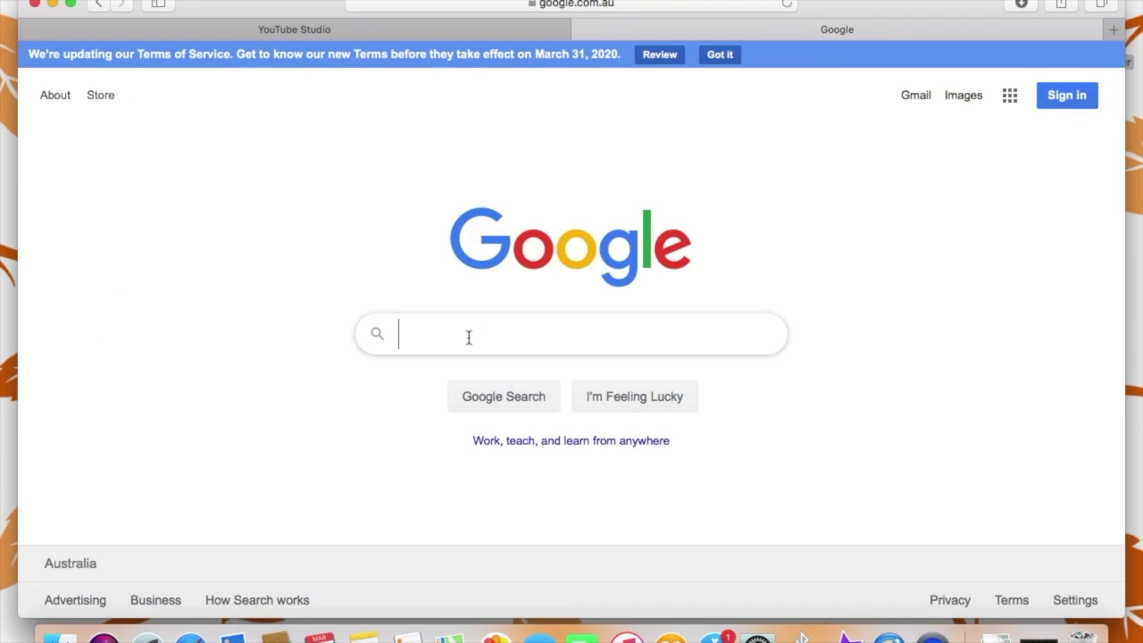
# - Search Google for 'microsoft 365'
pyautogui.write('micro')
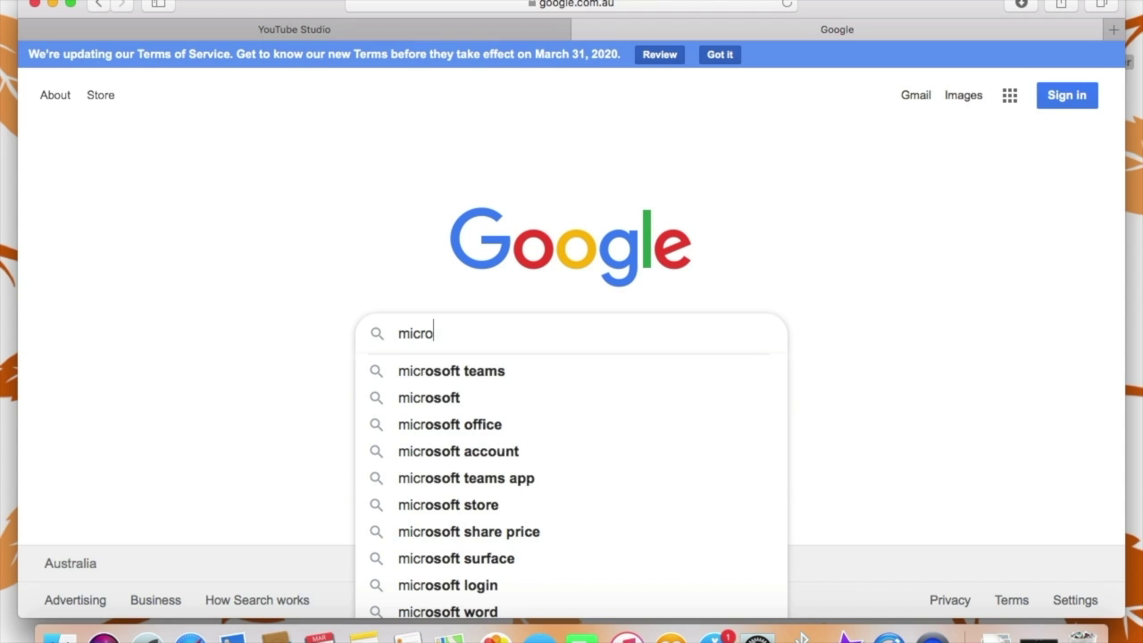
pyautogui.write('soft ')
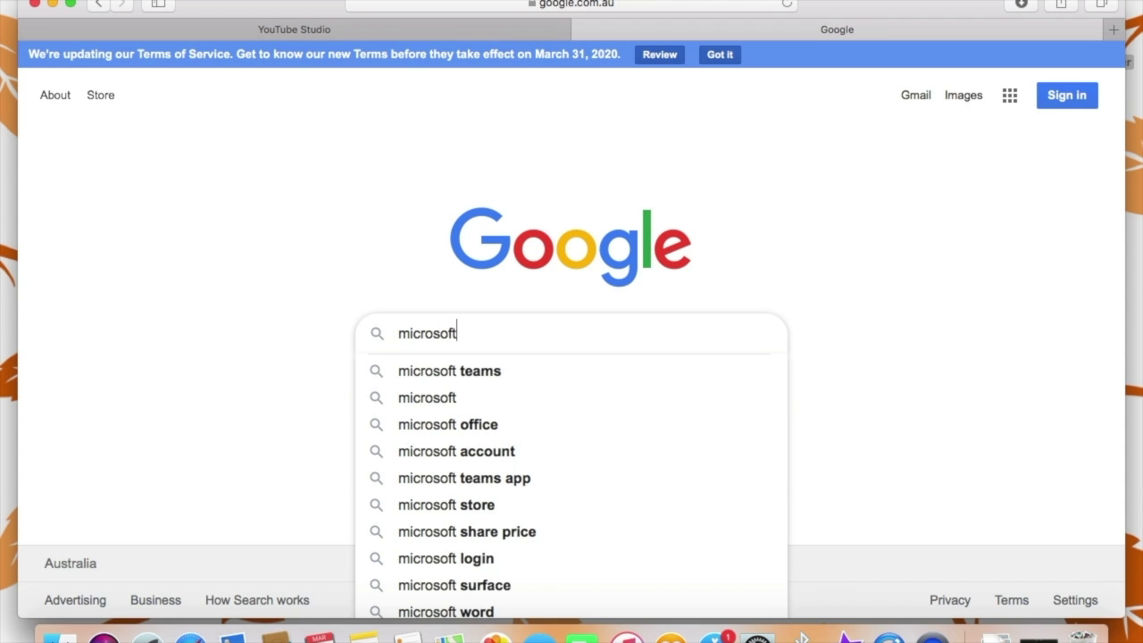
pyautogui.write('365')
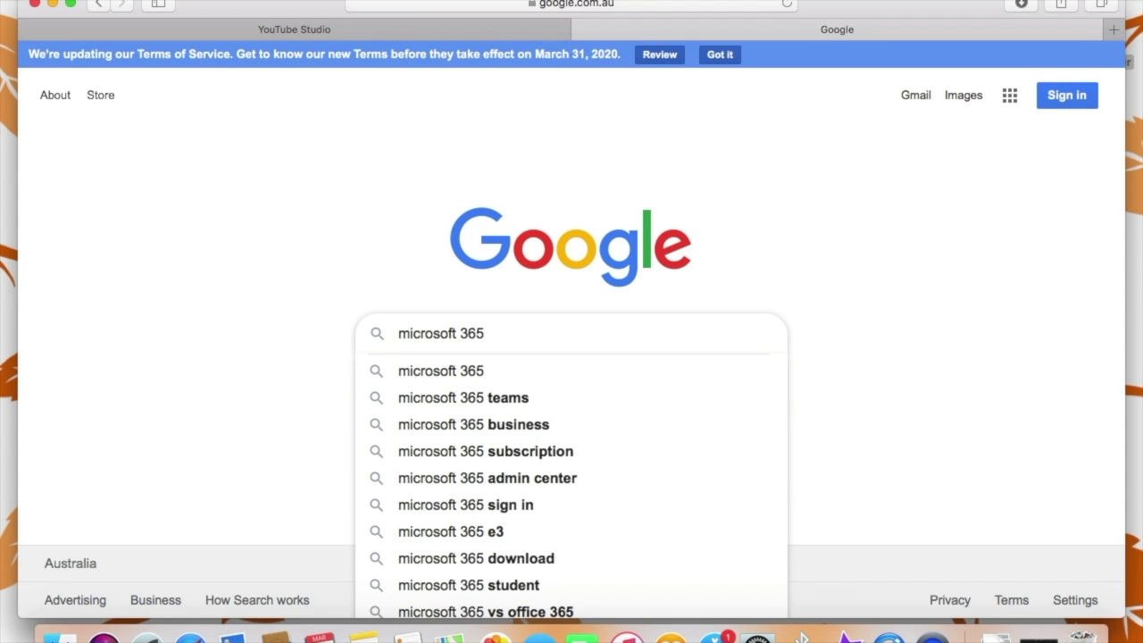
pyautogui.press('Escape')
pyautogui.press('Return')
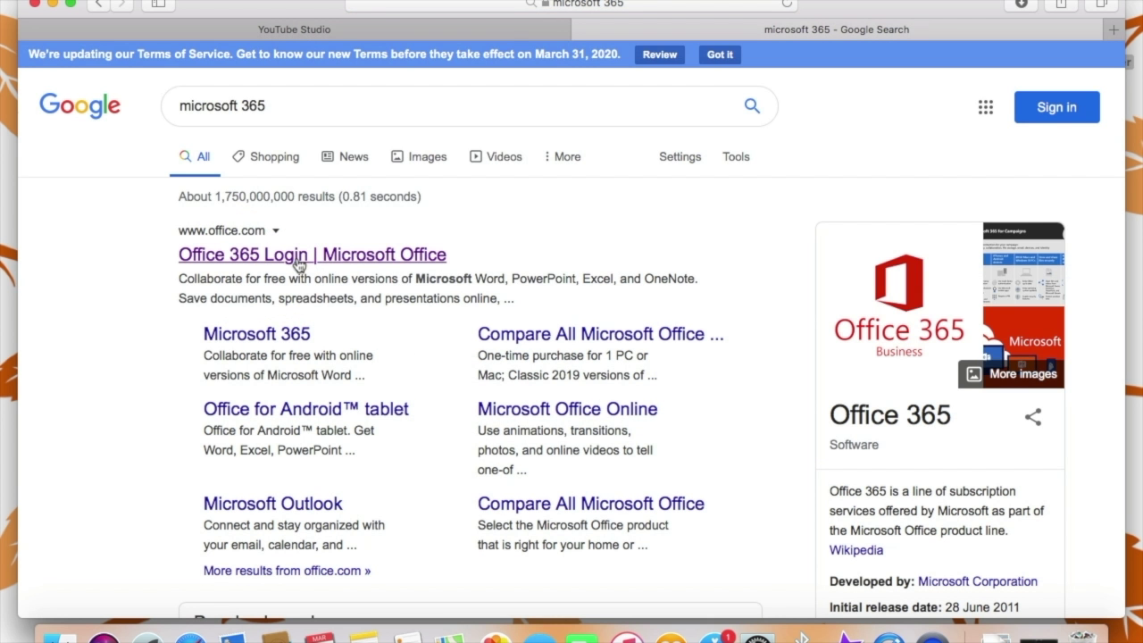
# - Open the Office 365 Login result and sign in with the Department of Education account, staying signed in
pyautogui.click(299, 259)
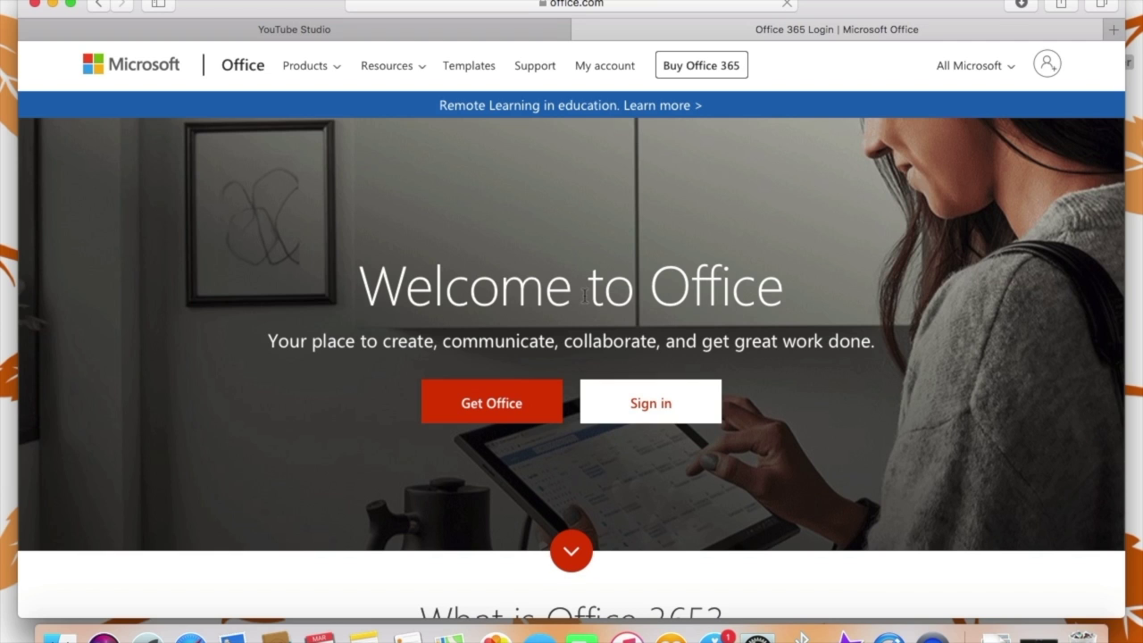
pyautogui.click(665, 400)
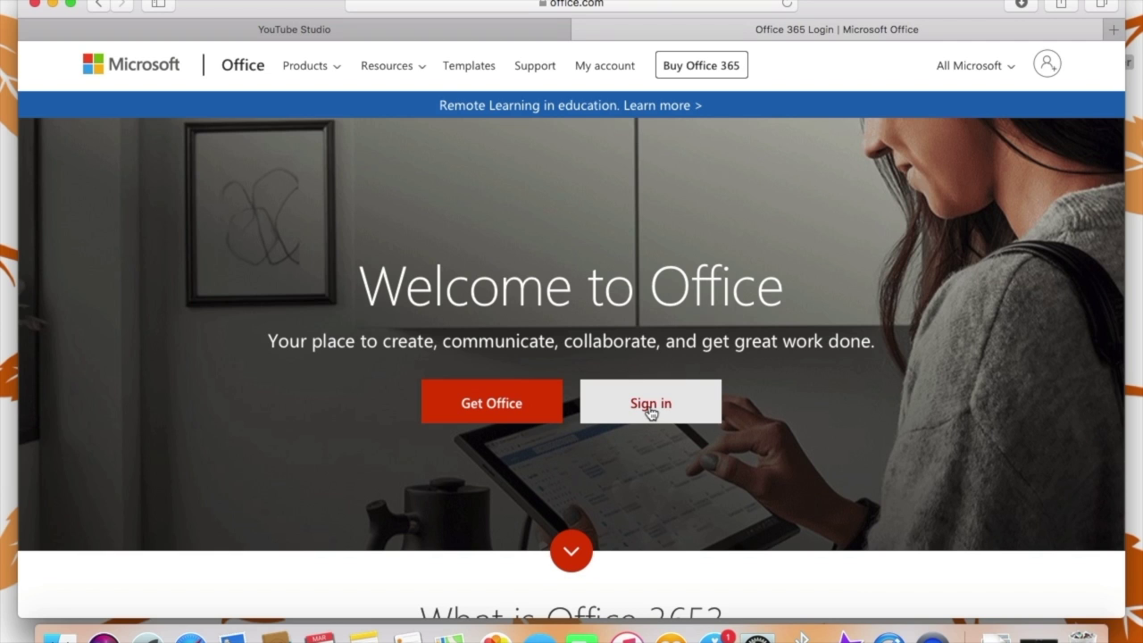
pyautogui.click(649, 408)
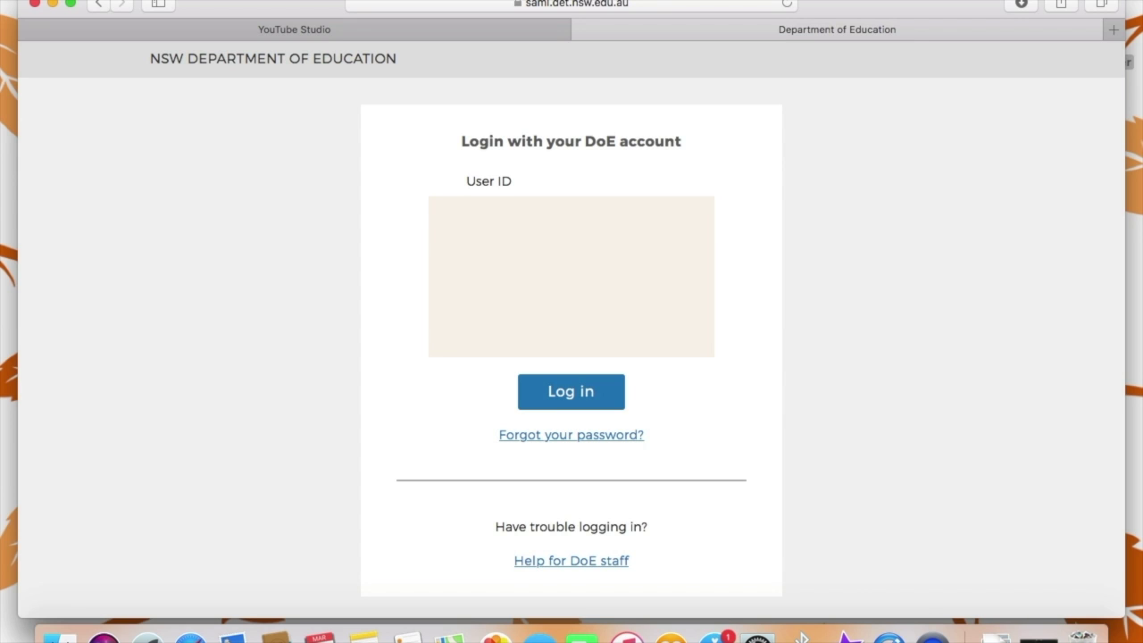
pyautogui.press('Return')
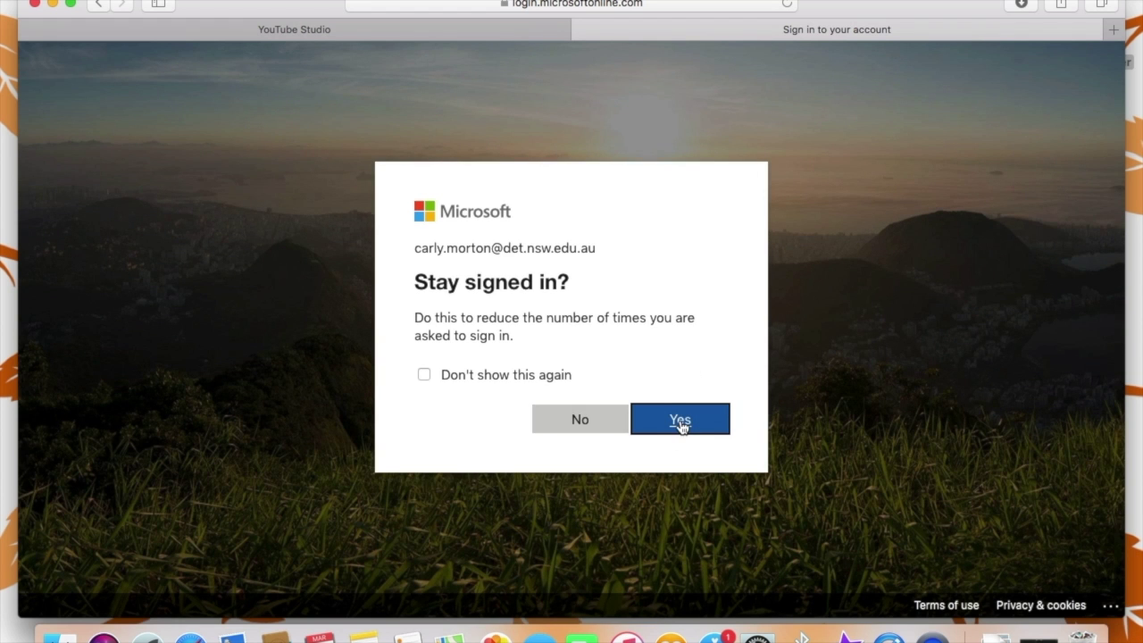
pyautogui.click(680, 425)
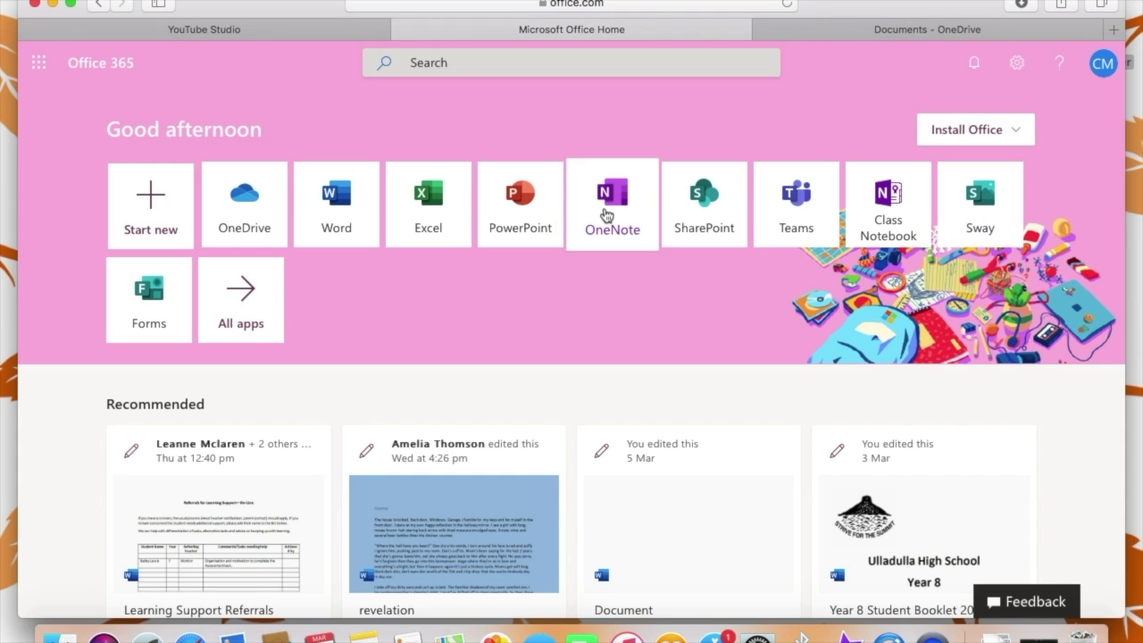
# - Launch the OneNote web app from the Office 365 app tiles
pyautogui.click(606, 215)
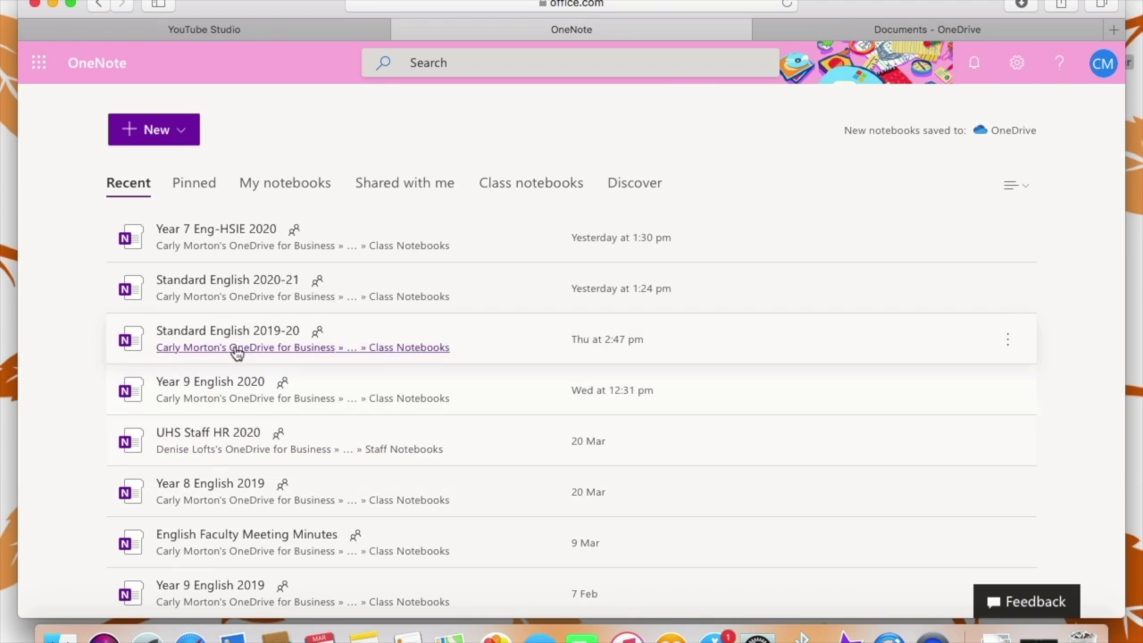
# - Browse the Shared with me and My notebooks lists, then return to Recent notebooks
pyautogui.click(402, 190)
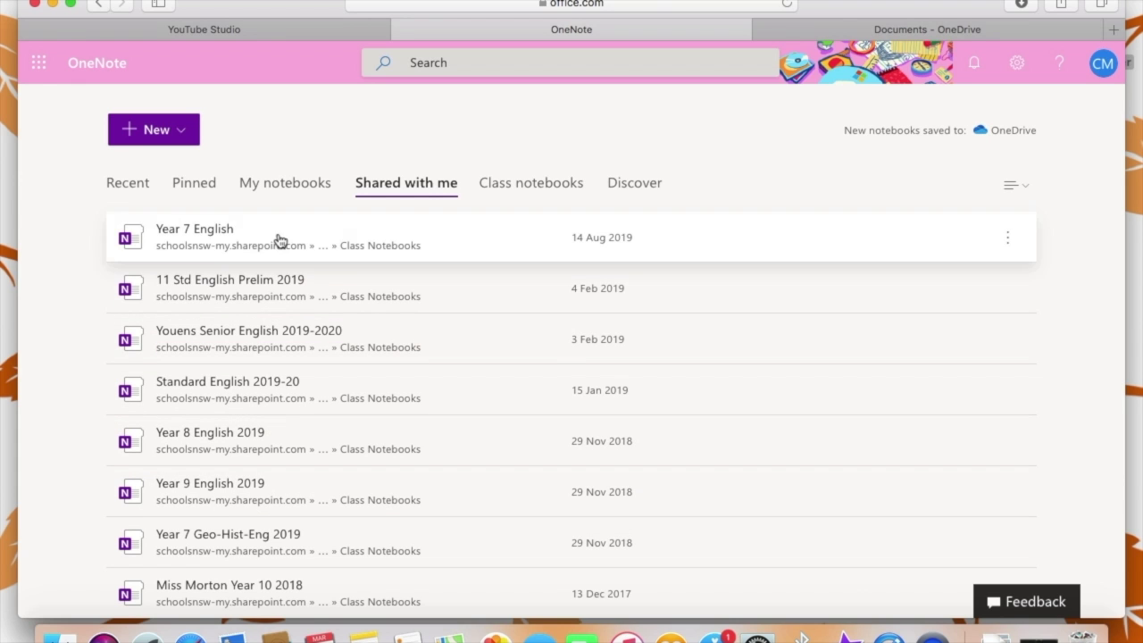
pyautogui.click(270, 184)
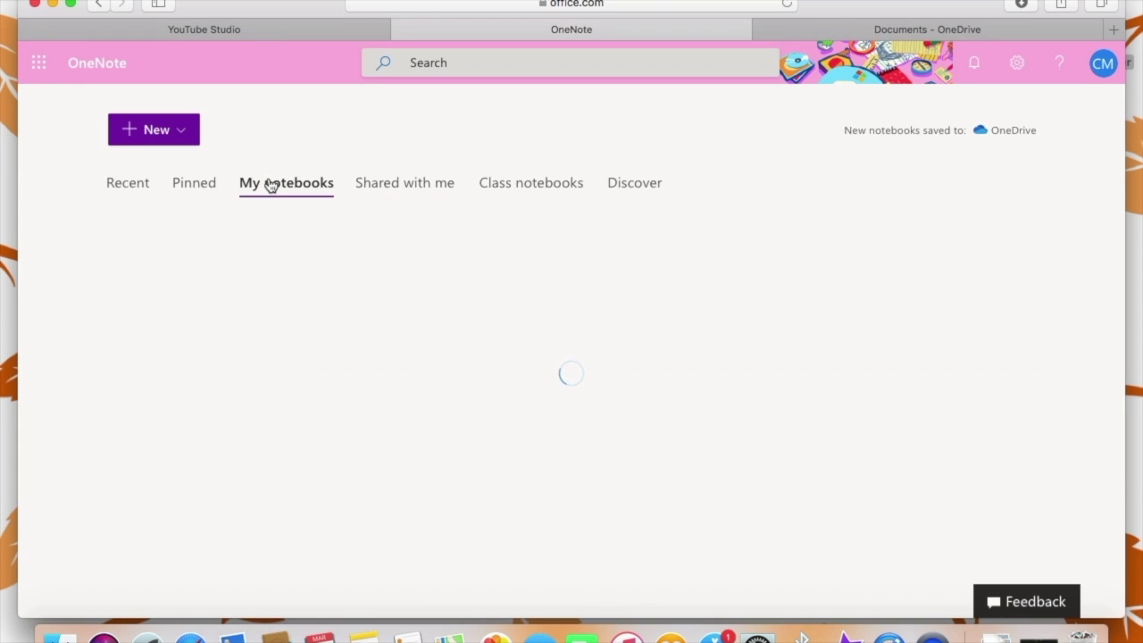
pyautogui.click(126, 184)
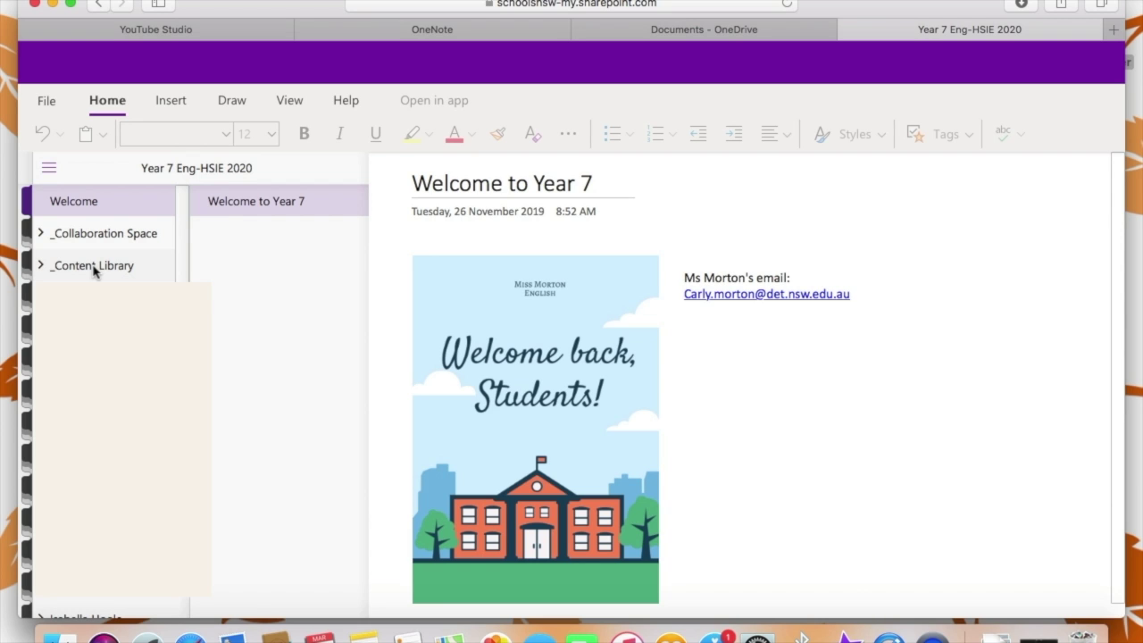
# - Expand the _Content Library group and open its English section
pyautogui.click(94, 265)
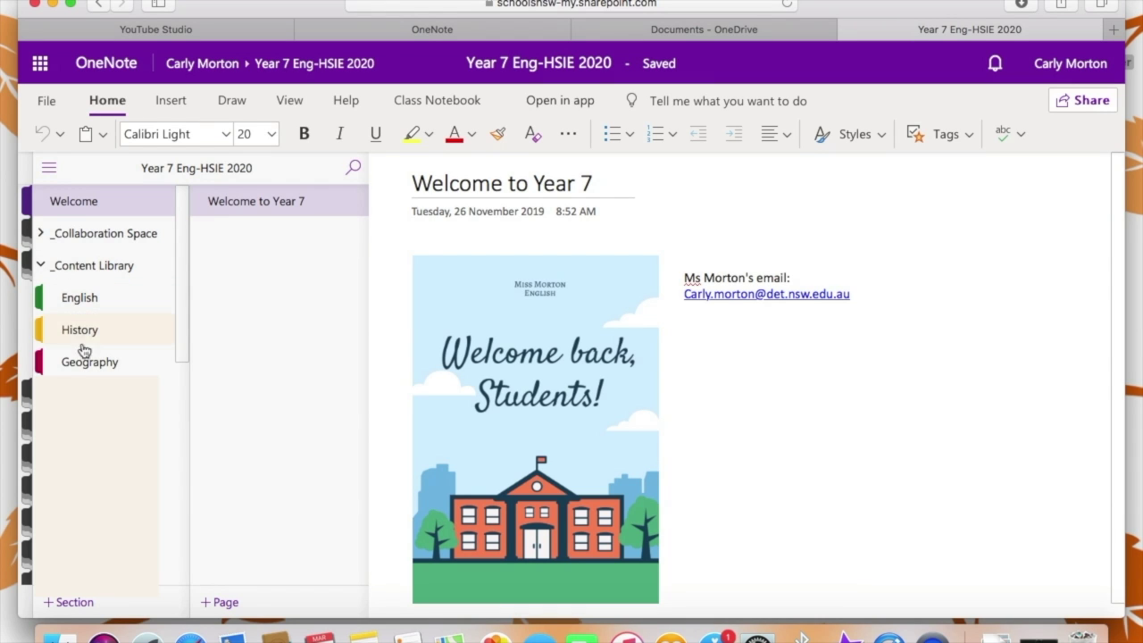
pyautogui.click(82, 300)
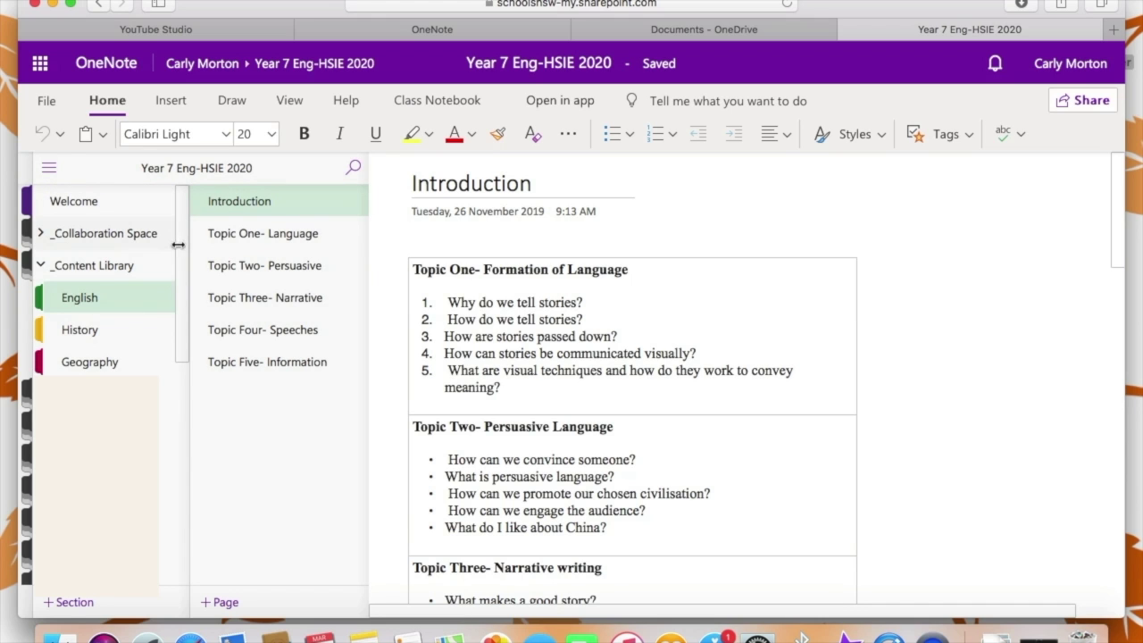
# - Read through the Topic One- Language page, then move to the History section
pyautogui.click(234, 235)
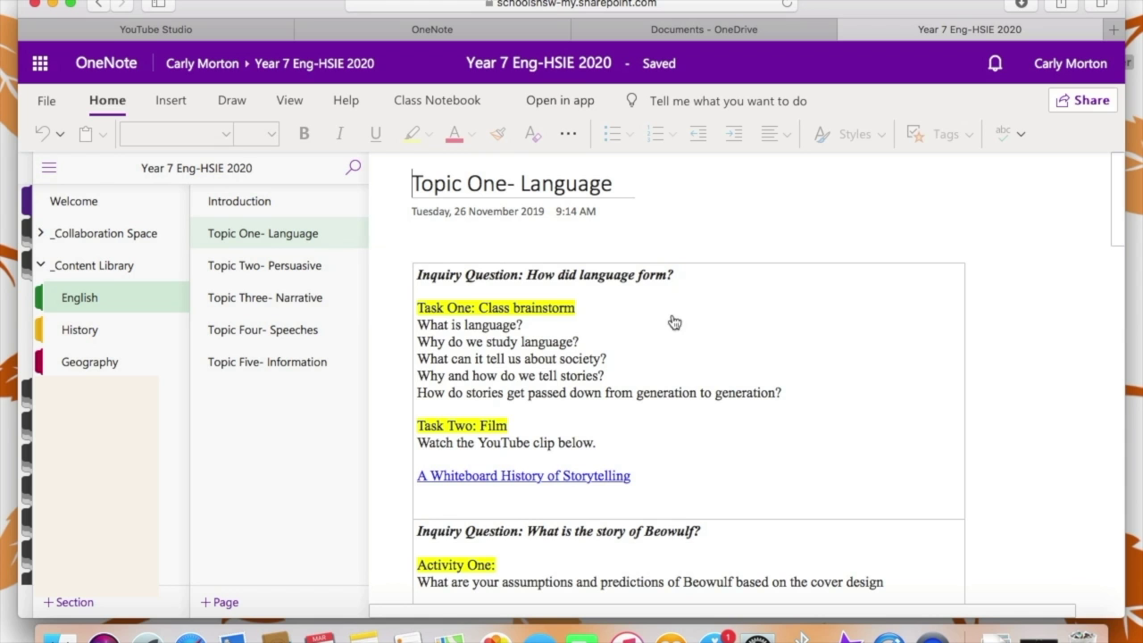
pyautogui.scroll(-8, 719, 357)
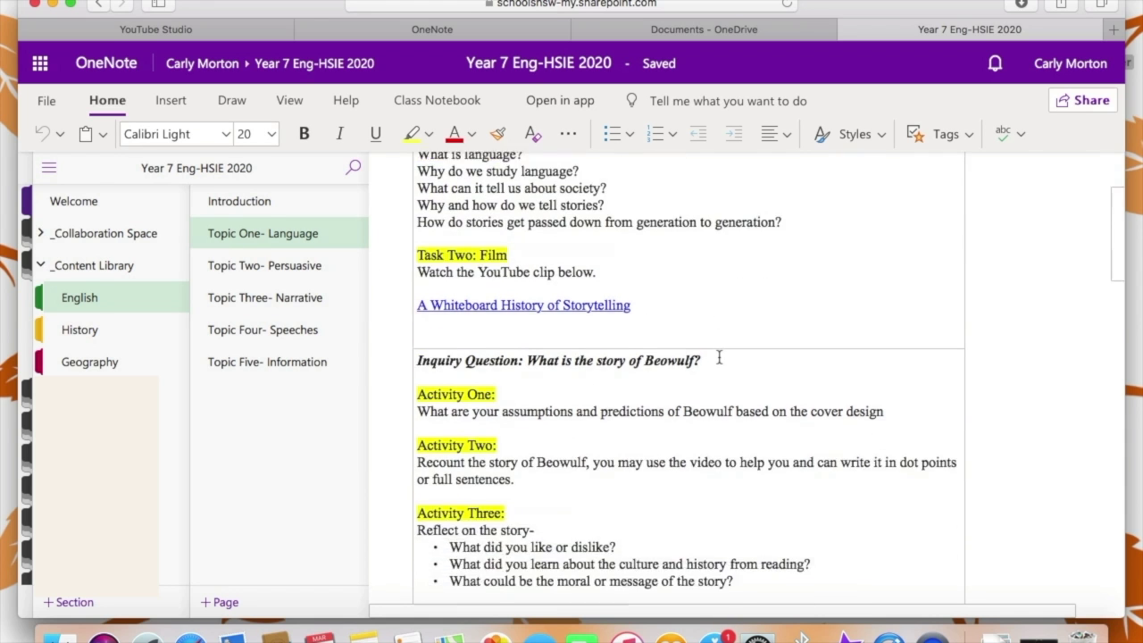
pyautogui.scroll(-4, 718, 355)
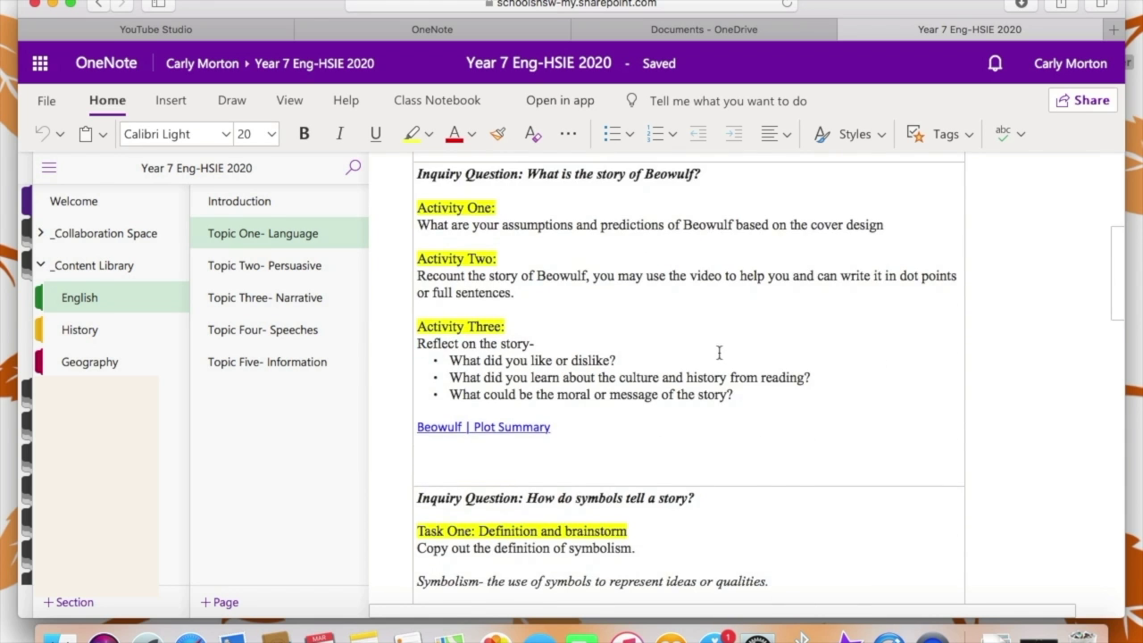
pyautogui.scroll(-11, 719, 352)
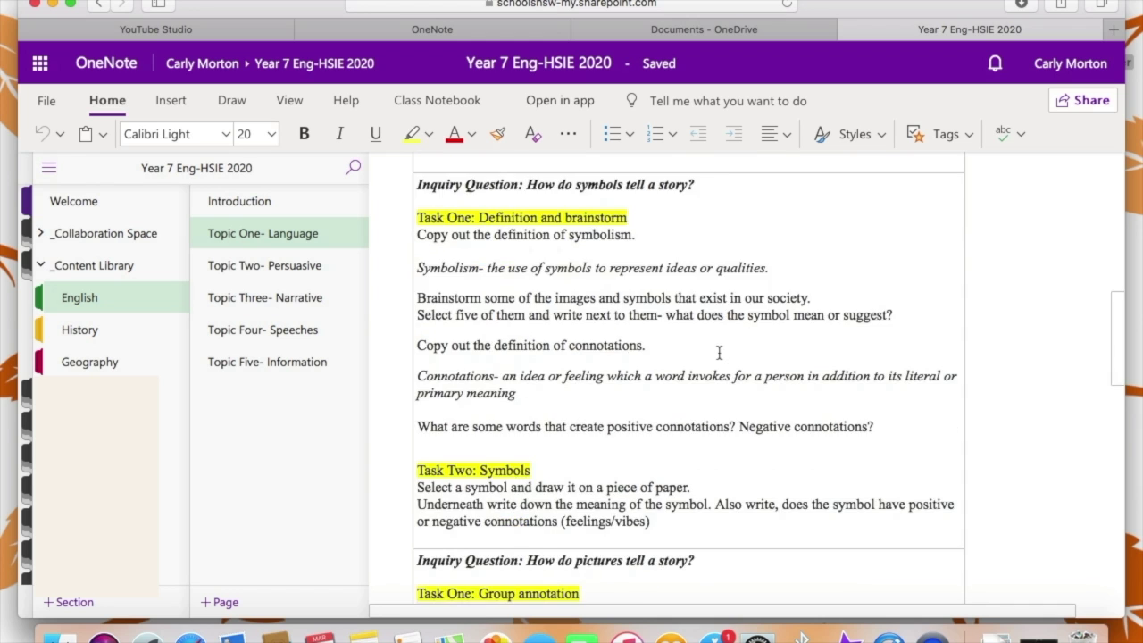
pyautogui.scroll(-9, 719, 353)
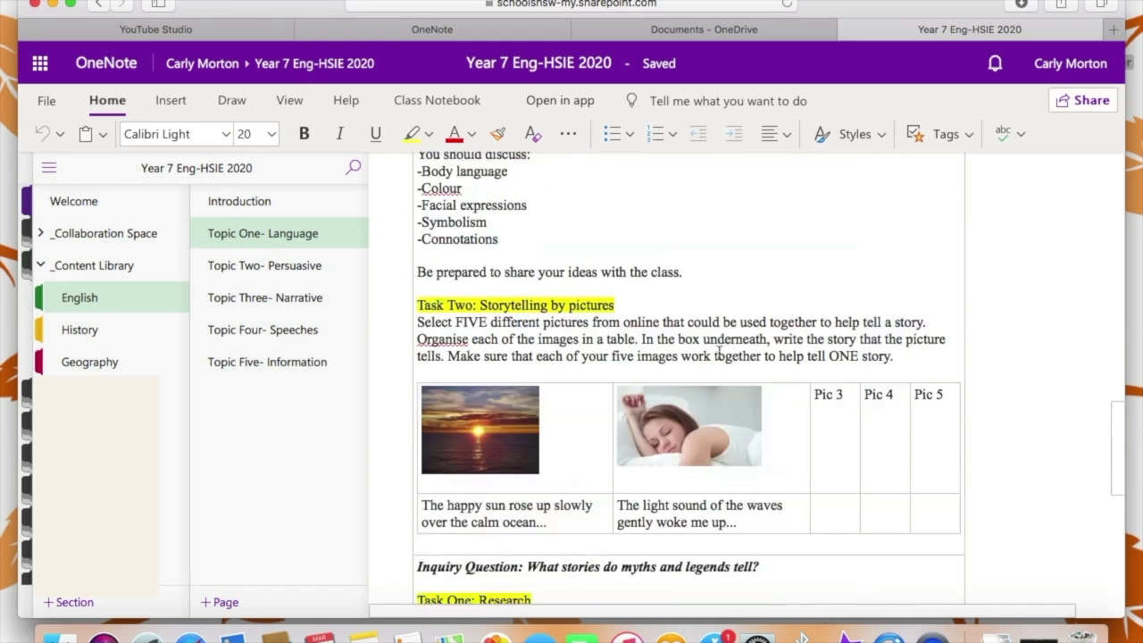
pyautogui.scroll(-9, 719, 353)
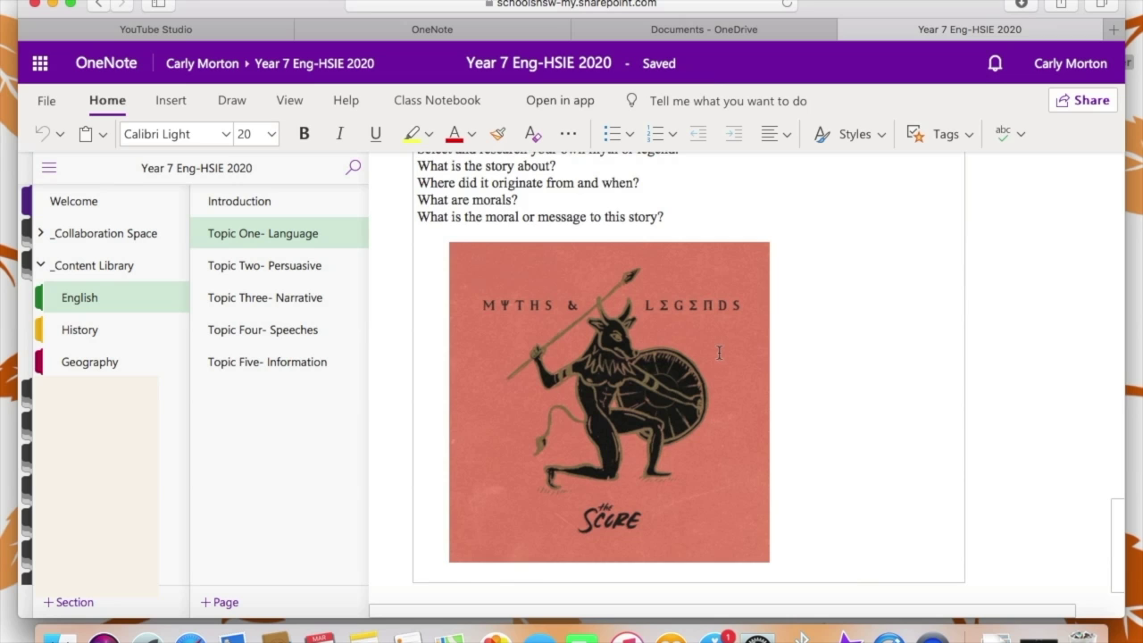
pyautogui.scroll(20, 719, 353)
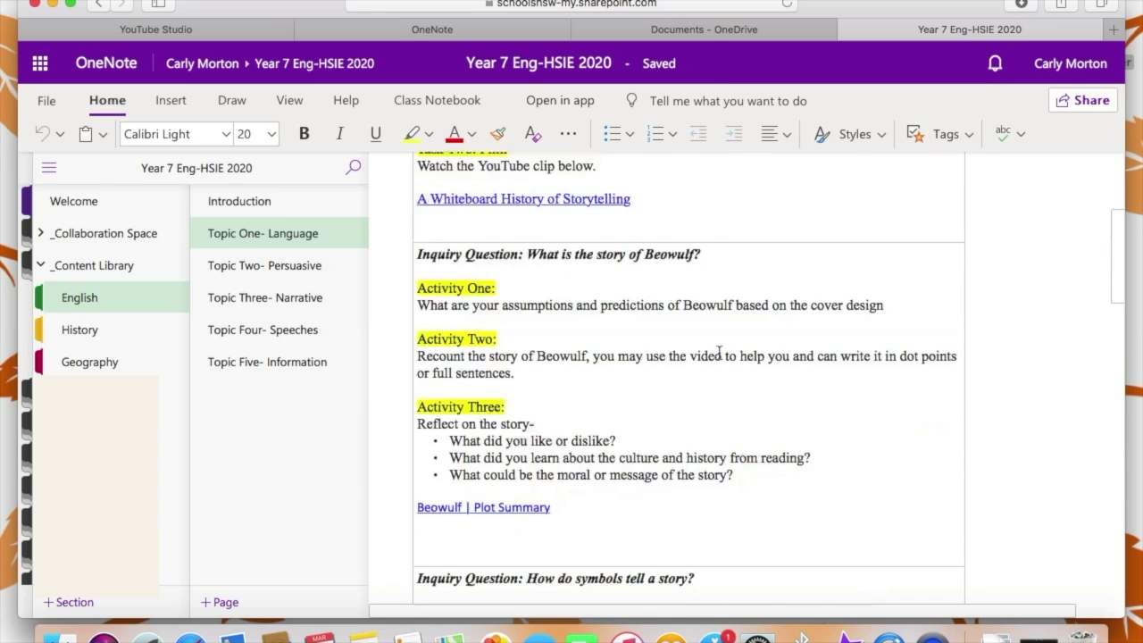
pyautogui.scroll(7, 718, 353)
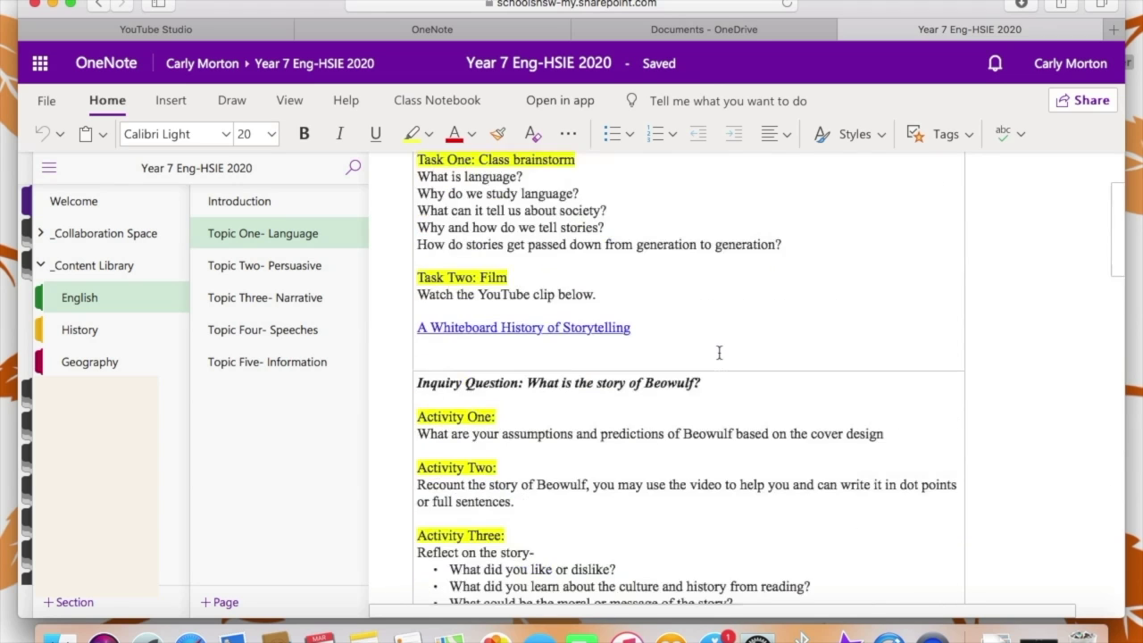
pyautogui.click(125, 333)
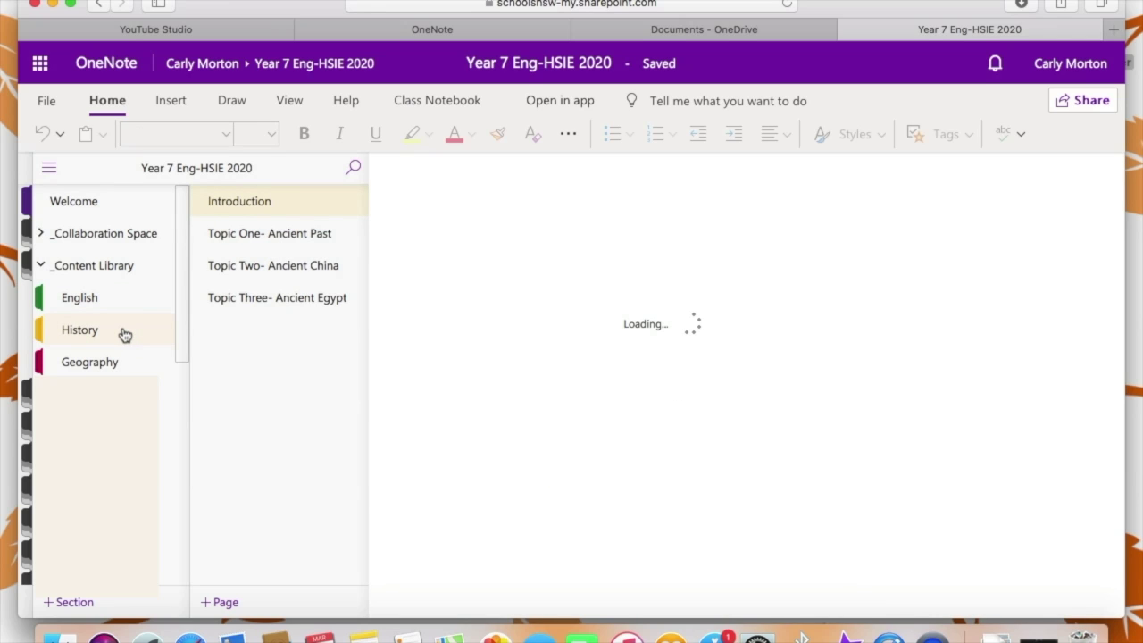
# - Open Topic Two- Ancient China and scroll past the social-structure pyramid to the daily-life links
pyautogui.click(243, 278)
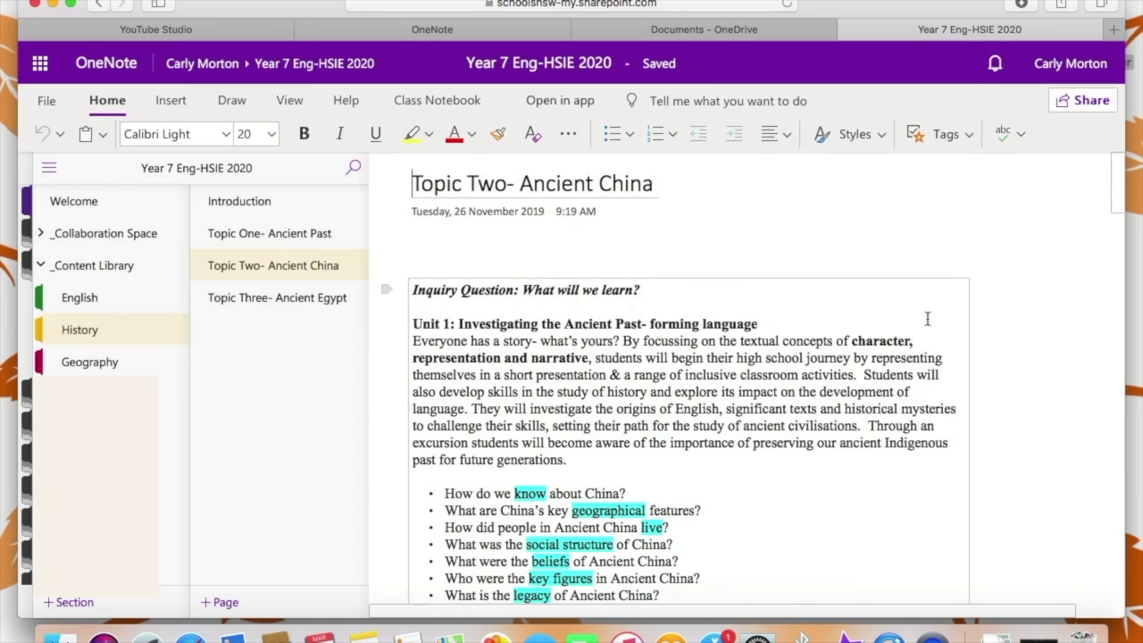
pyautogui.scroll(-5, 926, 319)
pyautogui.scroll(-10, 926, 310)
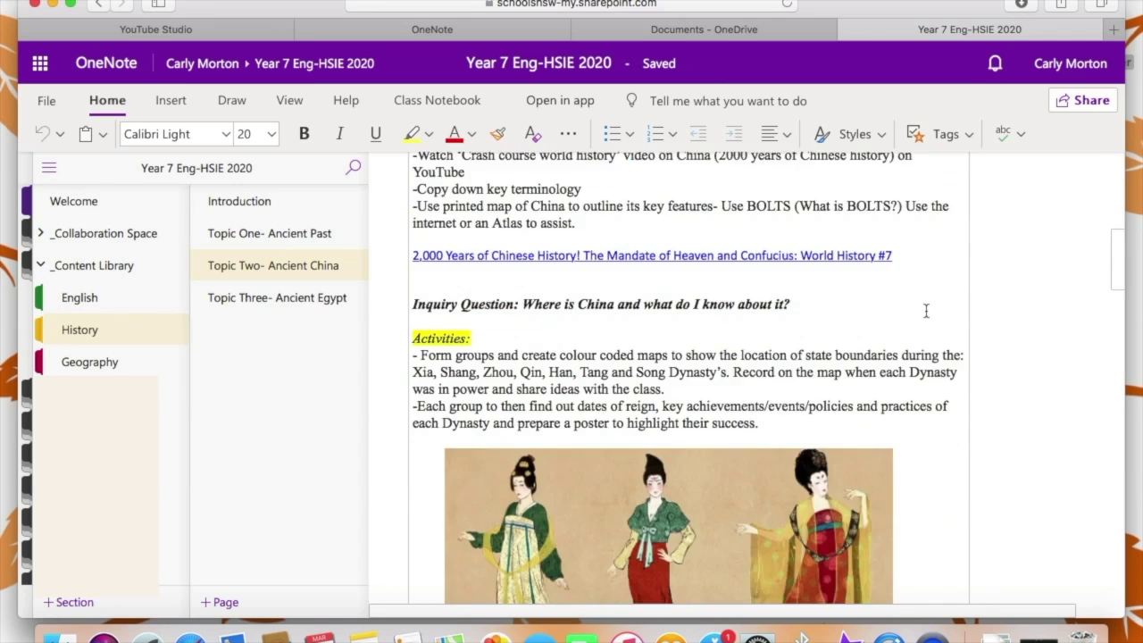
pyautogui.scroll(-3, 926, 311)
pyautogui.scroll(-12, 926, 311)
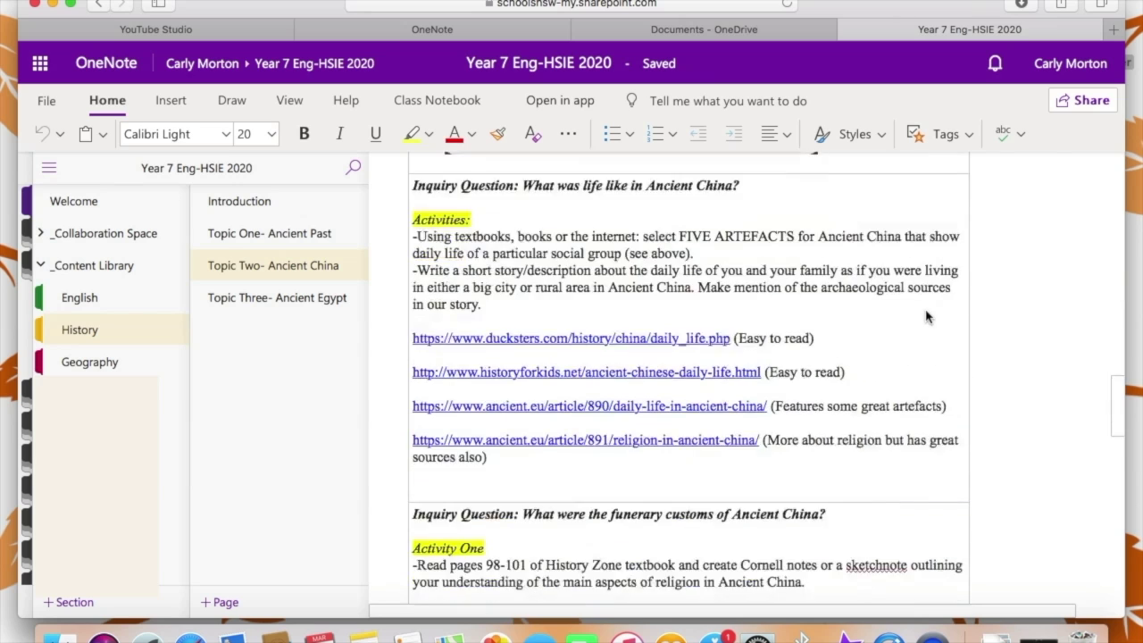
pyautogui.scroll(-8, 926, 317)
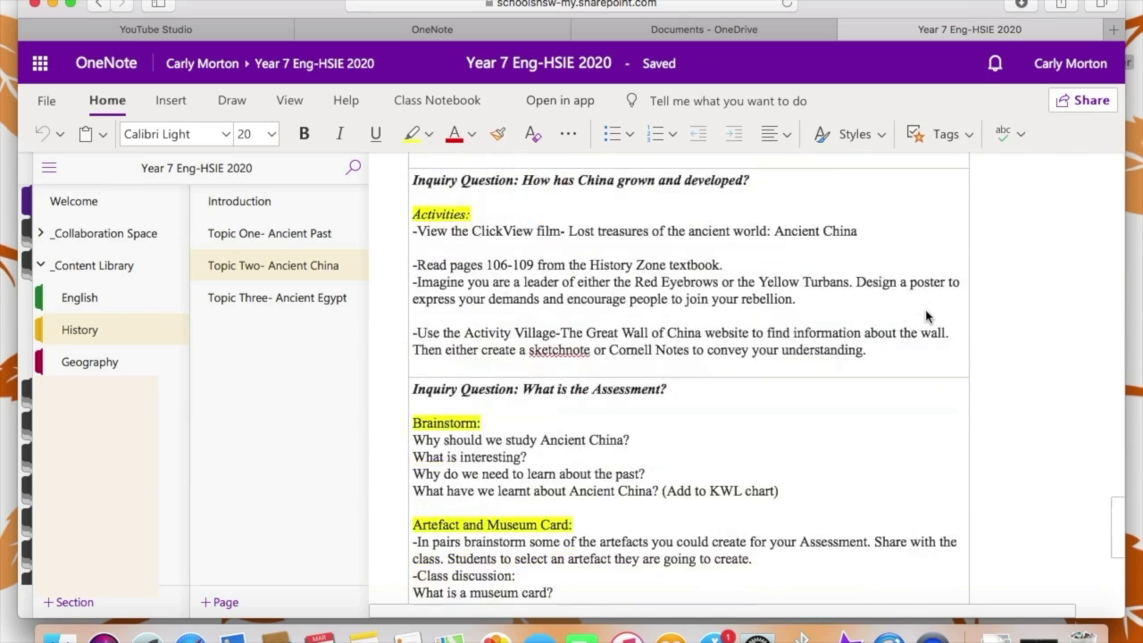
pyautogui.scroll(2, 926, 317)
pyautogui.scroll(13, 925, 317)
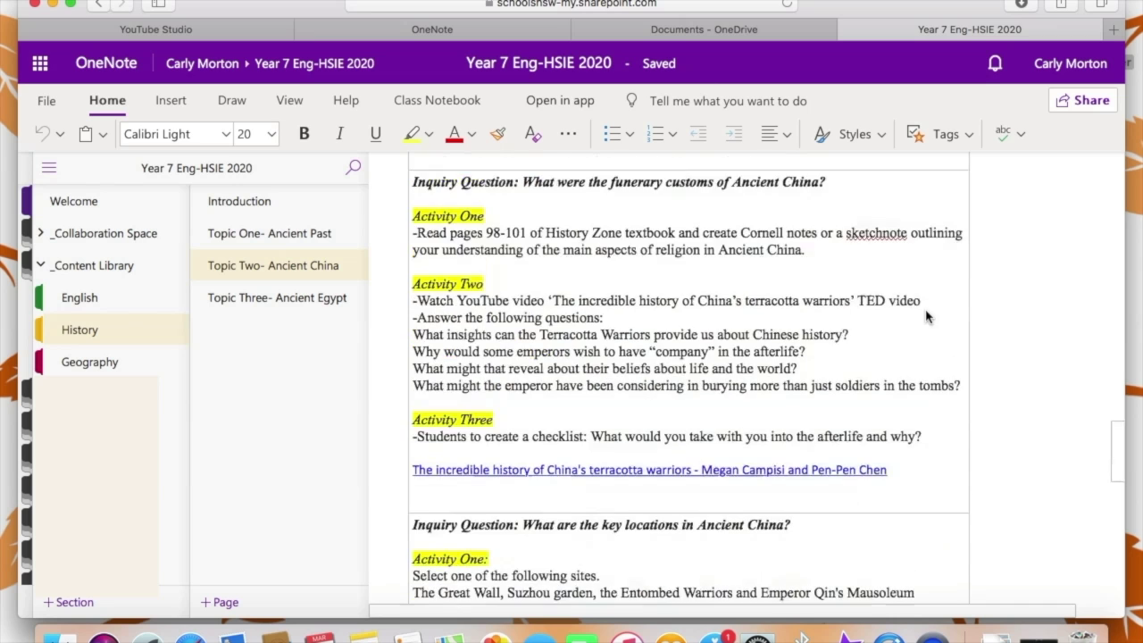
pyautogui.scroll(2, 926, 316)
pyautogui.scroll(-8, 925, 317)
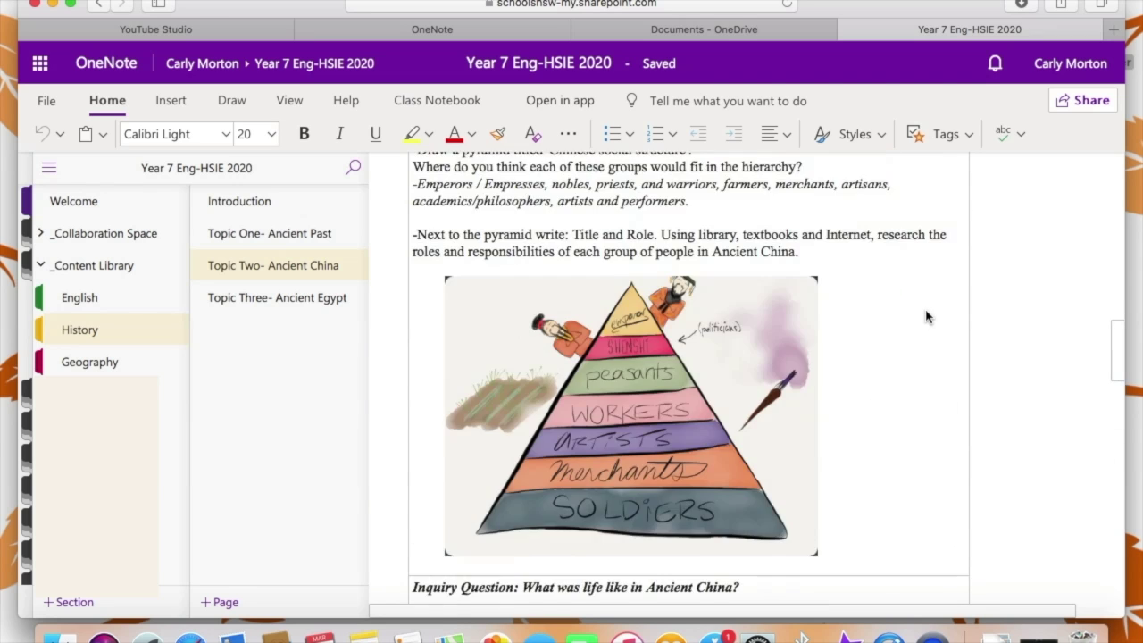
pyautogui.scroll(-1, 926, 317)
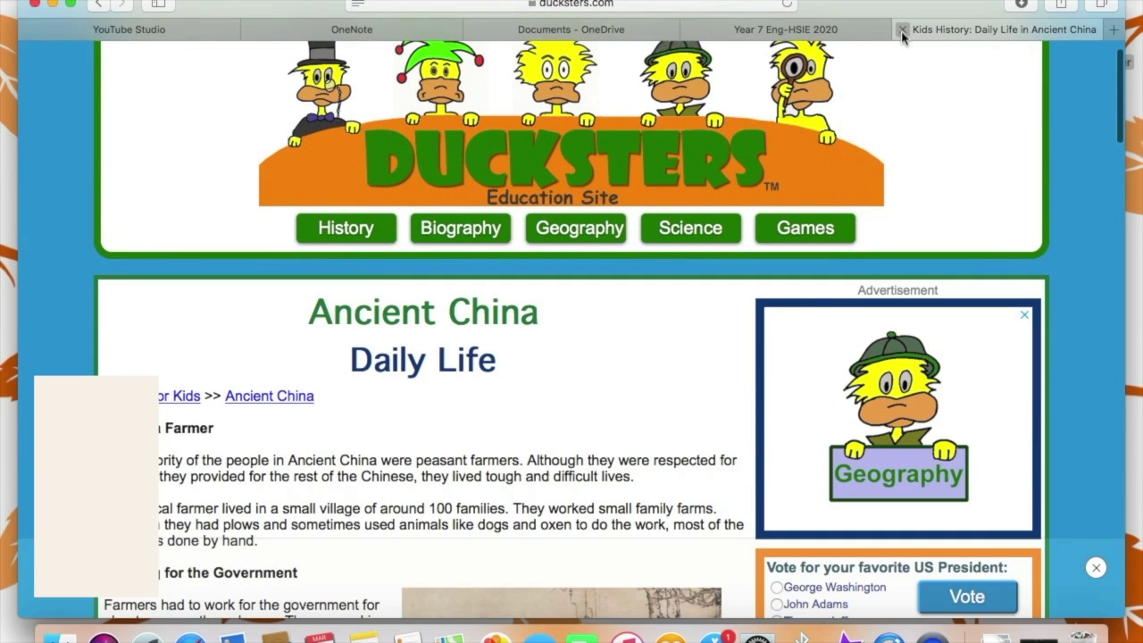
pyautogui.click(901, 29)
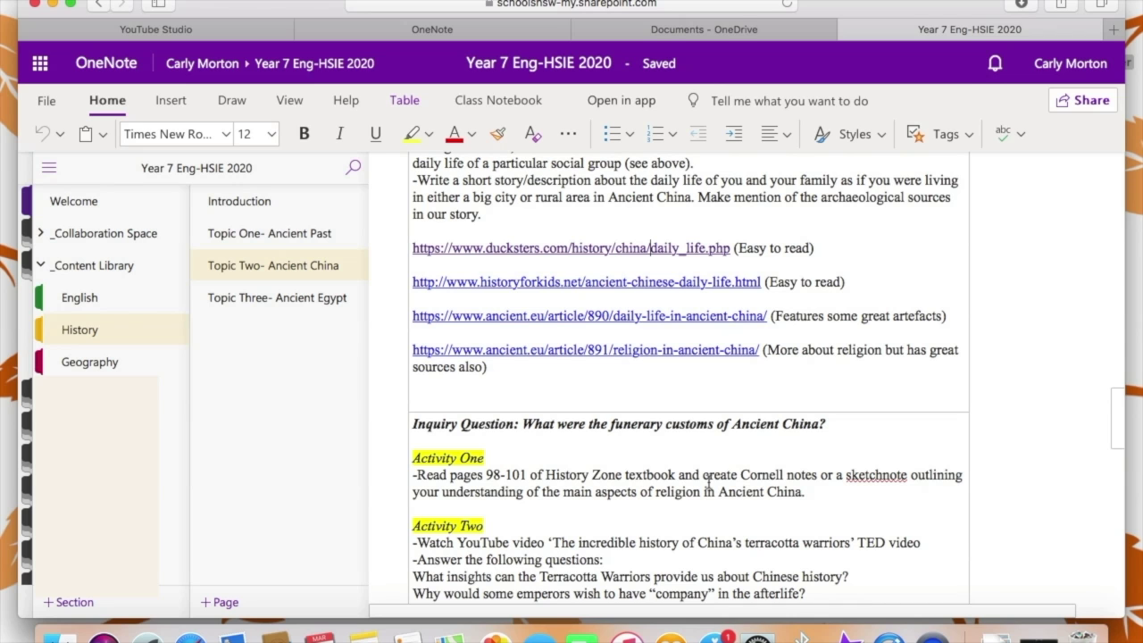
# - Scroll down to the Museum Card attachment, back to the top, then go to Geography
pyautogui.scroll(-20, 708, 483)
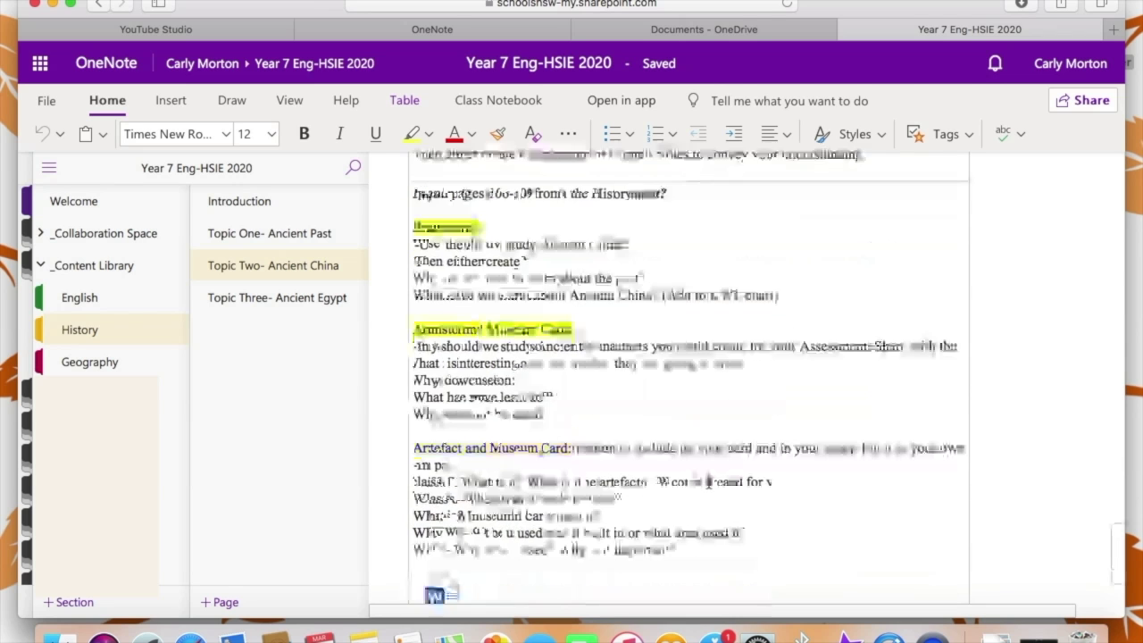
pyautogui.scroll(-5, 708, 483)
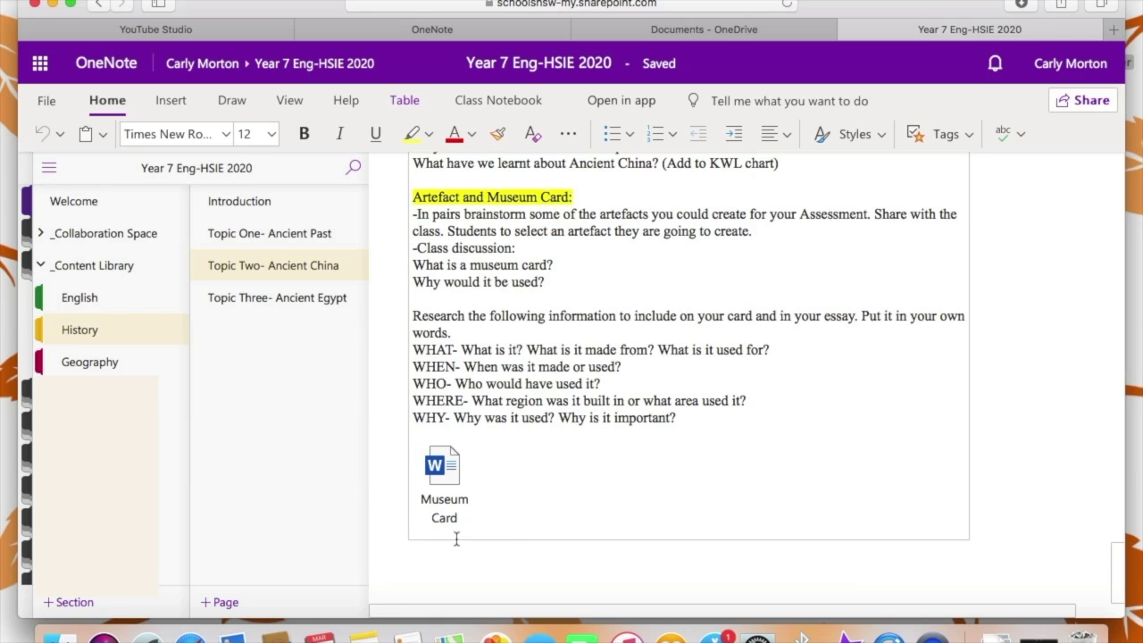
pyautogui.scroll(1, 489, 528)
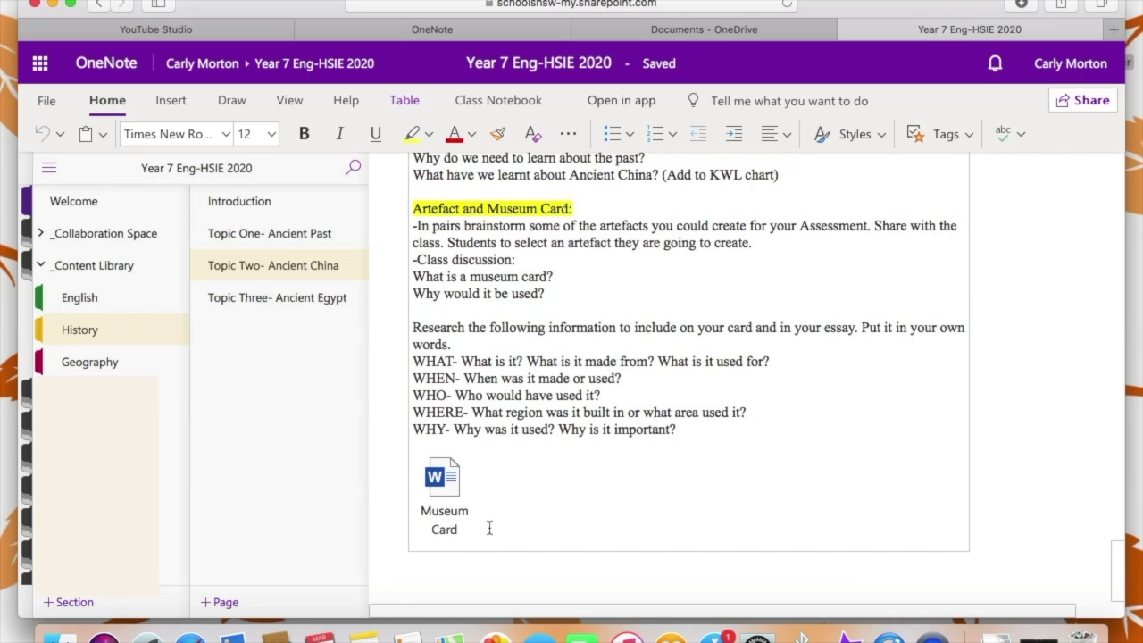
pyautogui.scroll(4, 489, 528)
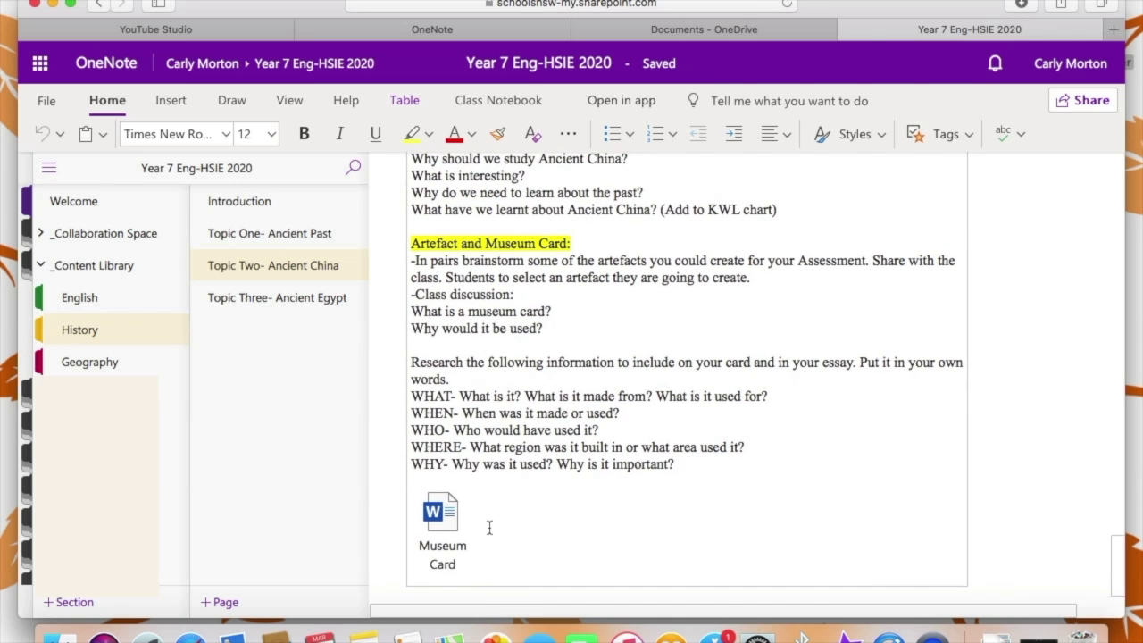
pyautogui.scroll(1, 489, 527)
pyautogui.scroll(20, 489, 528)
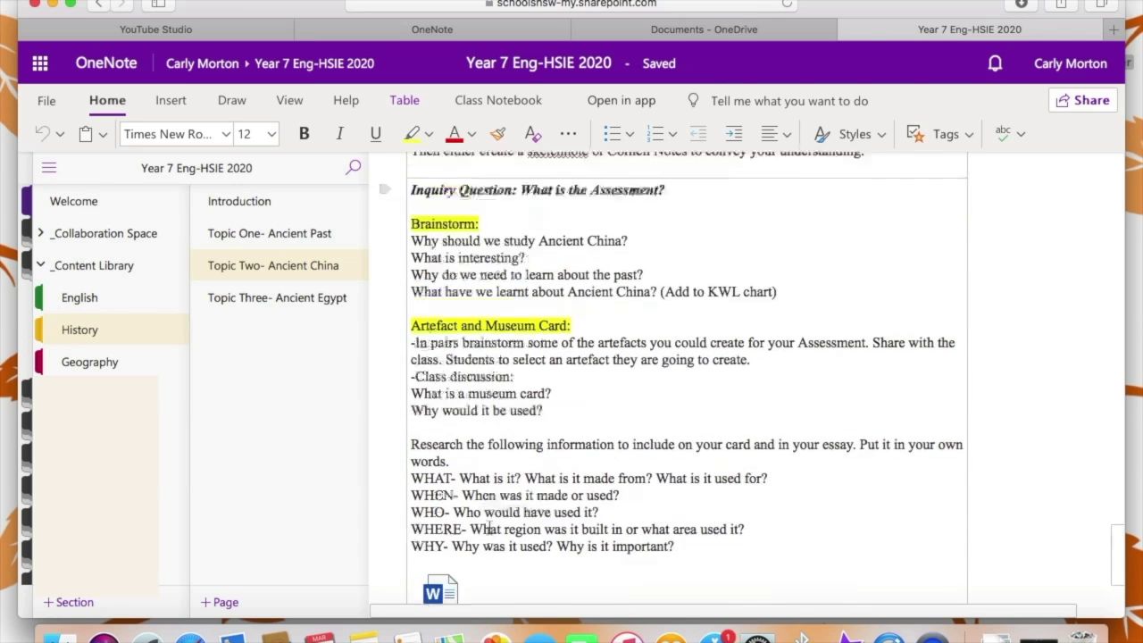
pyautogui.scroll(20, 490, 528)
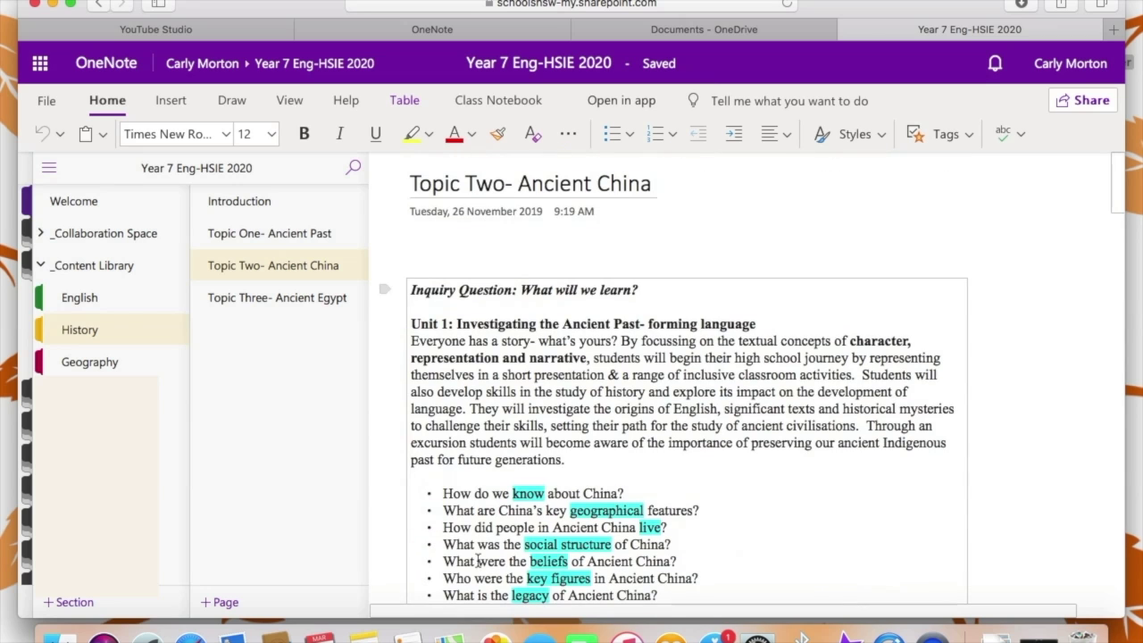
pyautogui.click(131, 371)
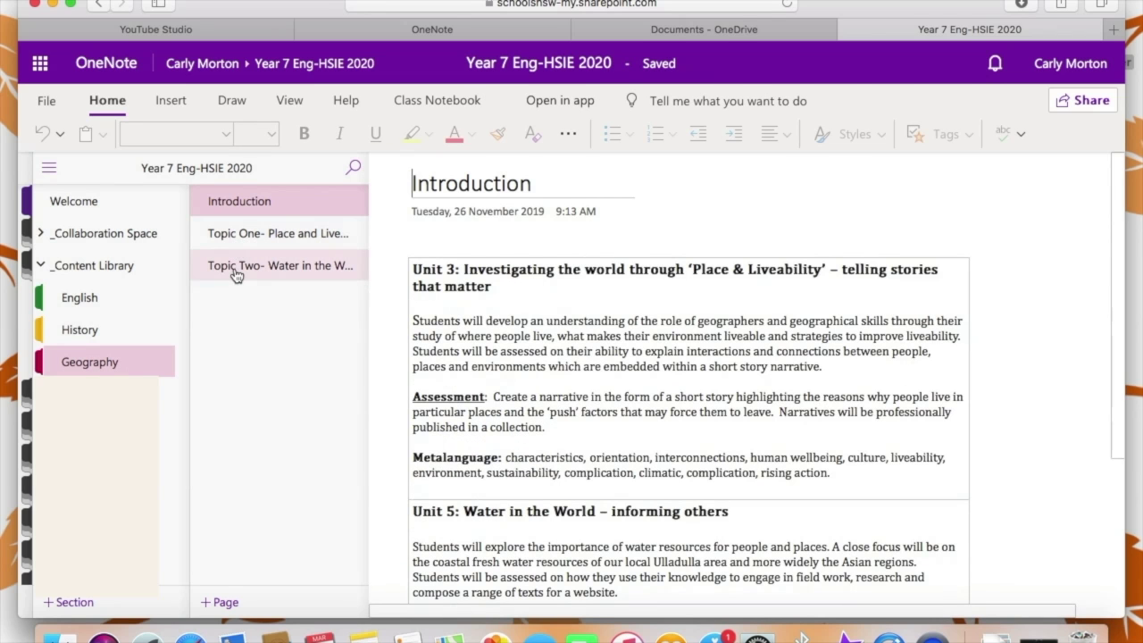
# - Open Topic Two- Water in the World and scroll through its Unit 5 activities and back up
pyautogui.click(237, 274)
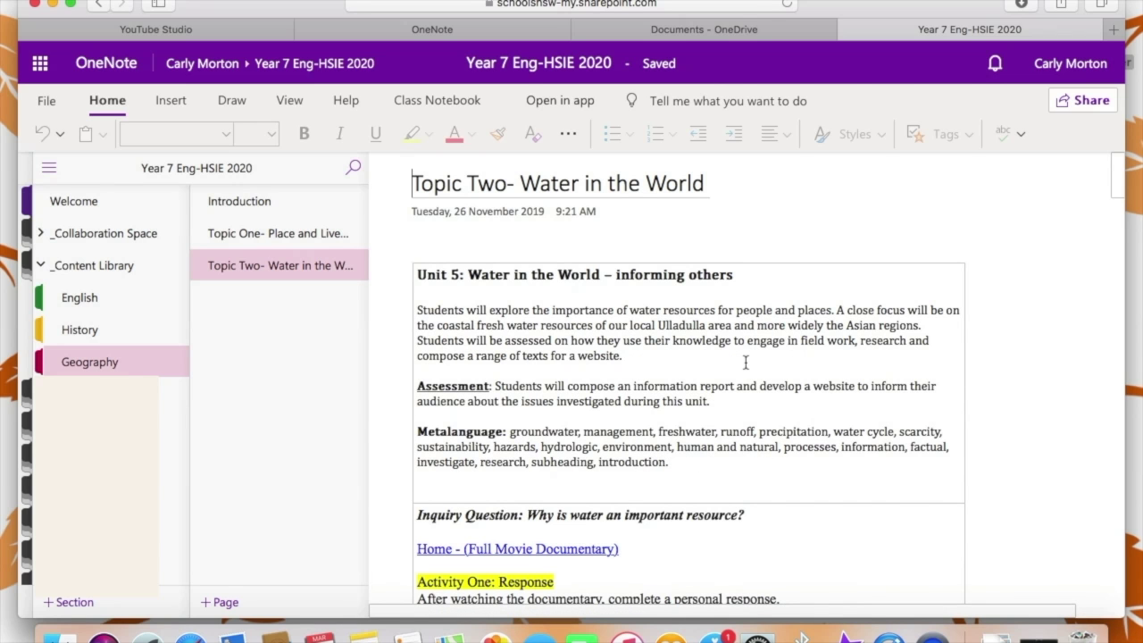
pyautogui.scroll(-10, 746, 362)
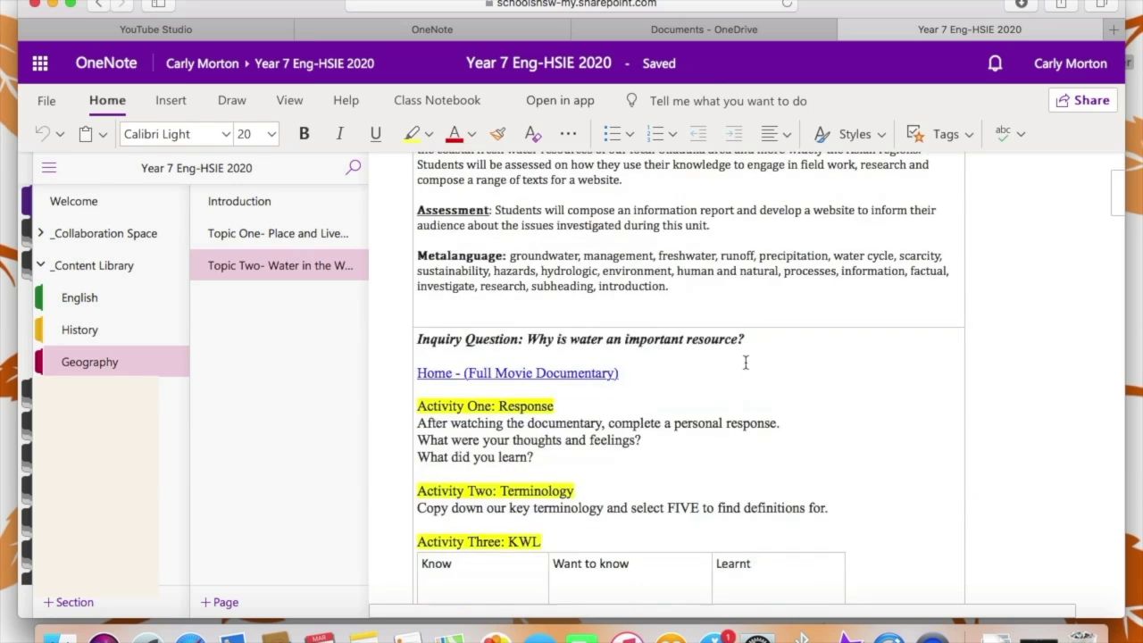
pyautogui.scroll(-20, 745, 361)
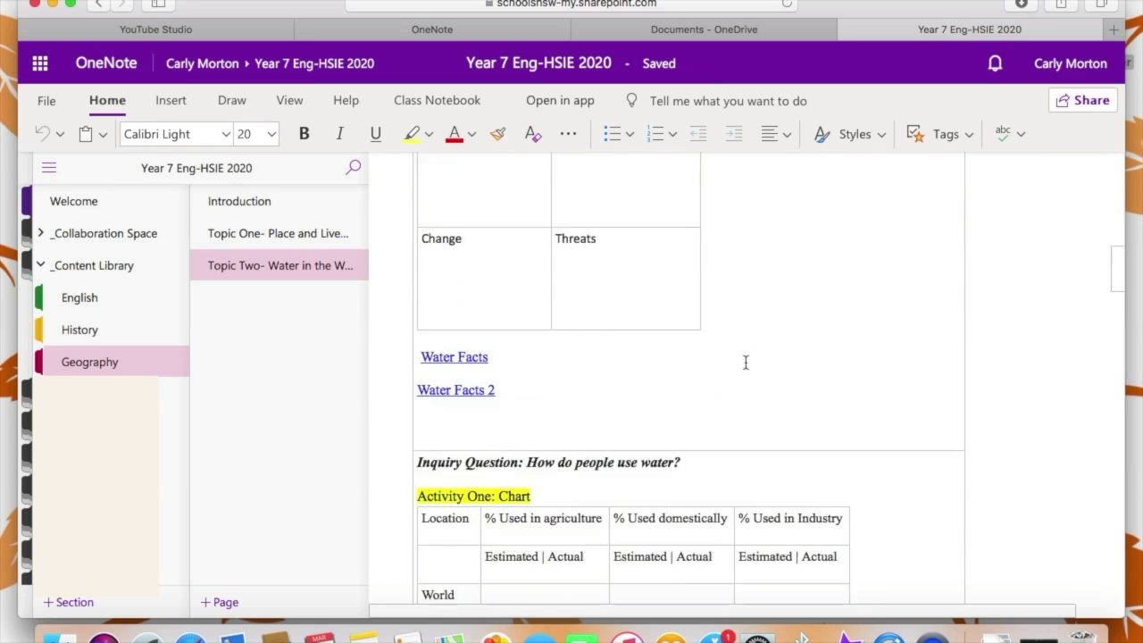
pyautogui.scroll(-20, 745, 362)
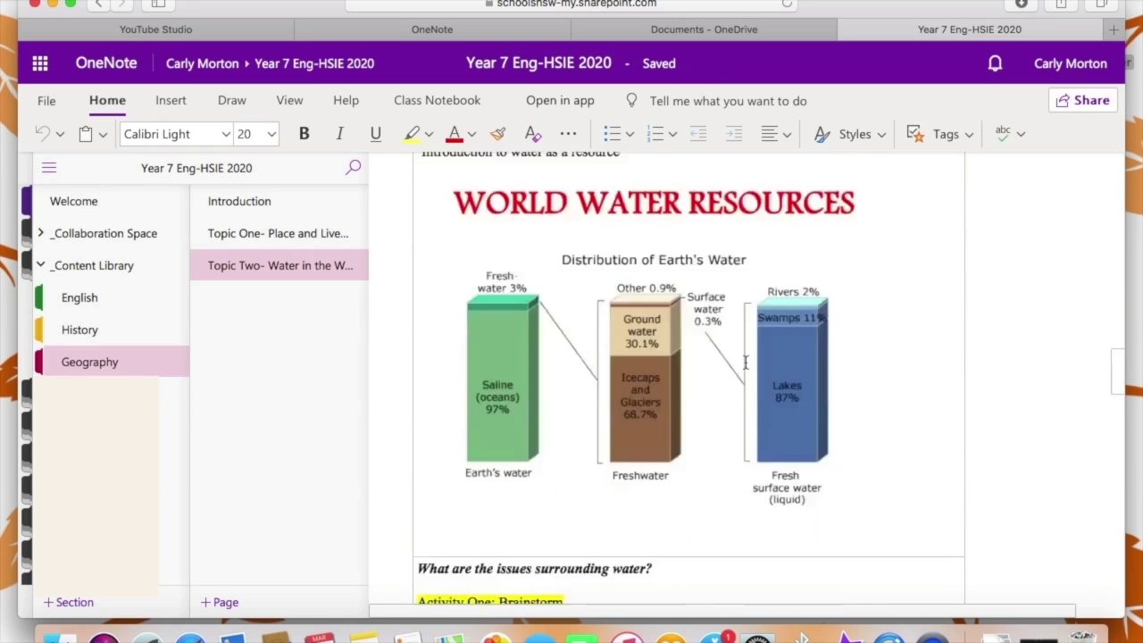
pyautogui.scroll(-20, 746, 362)
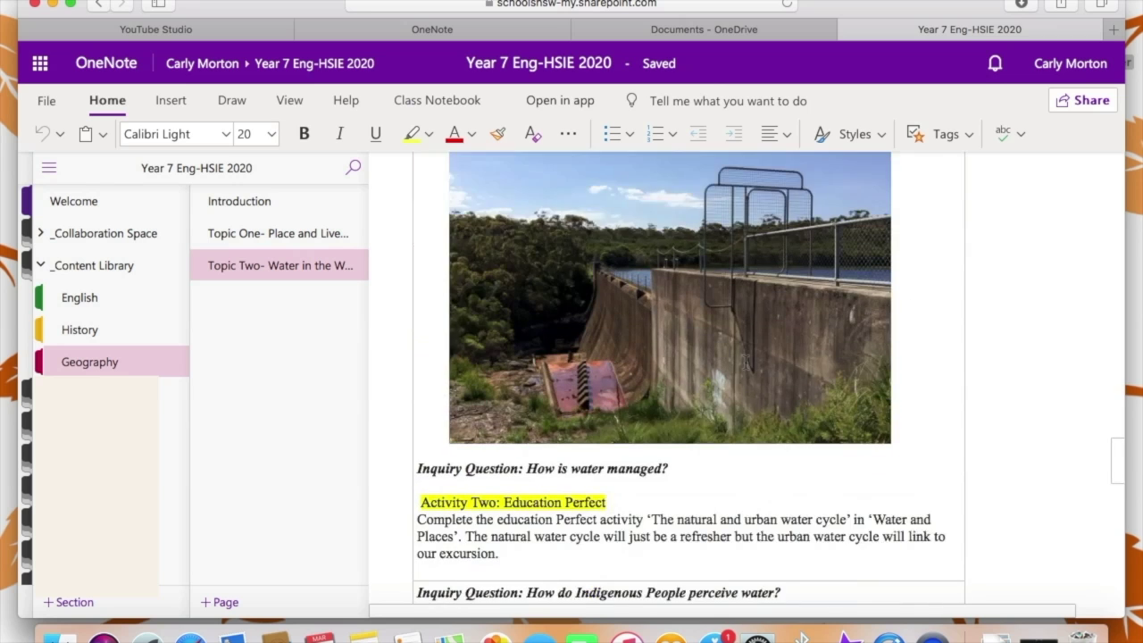
pyautogui.scroll(-20, 745, 362)
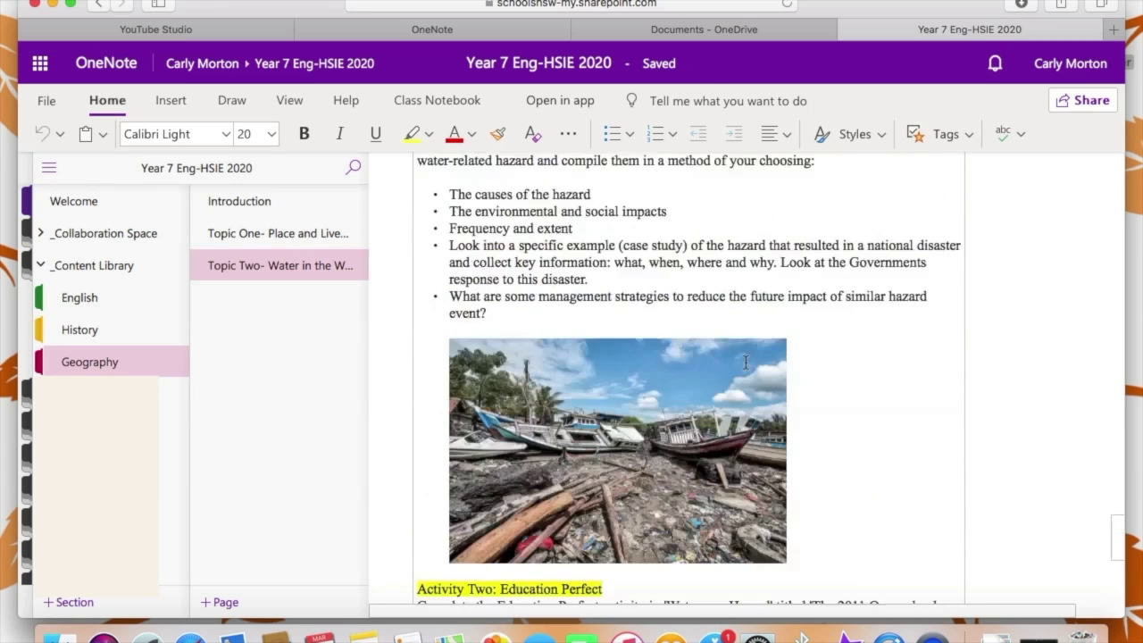
pyautogui.scroll(-5, 743, 360)
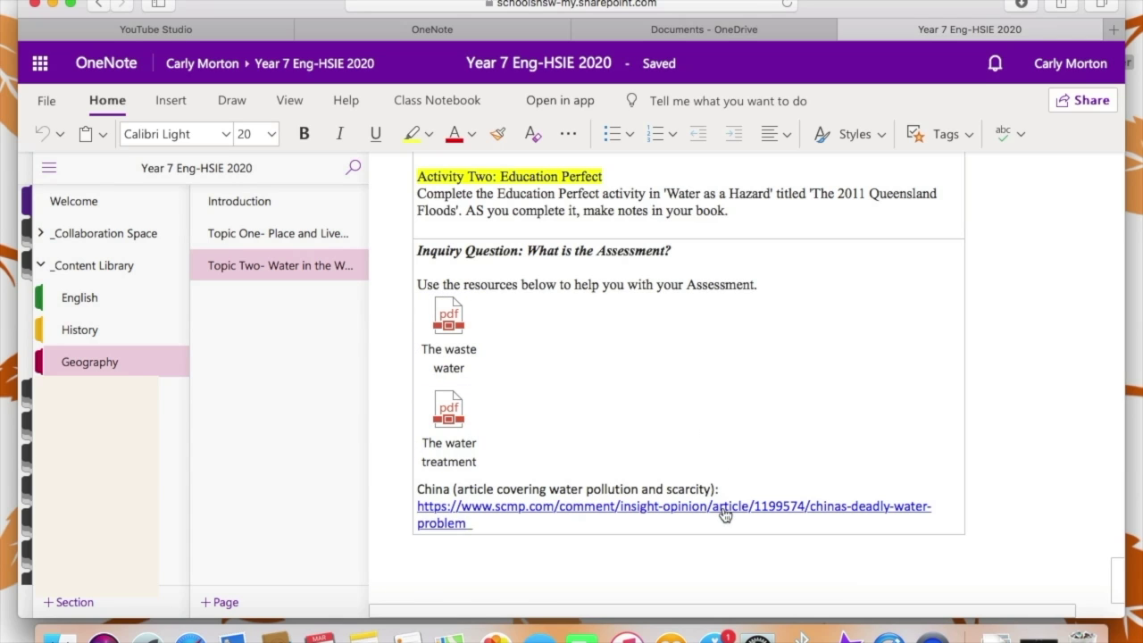
pyautogui.scroll(10, 748, 393)
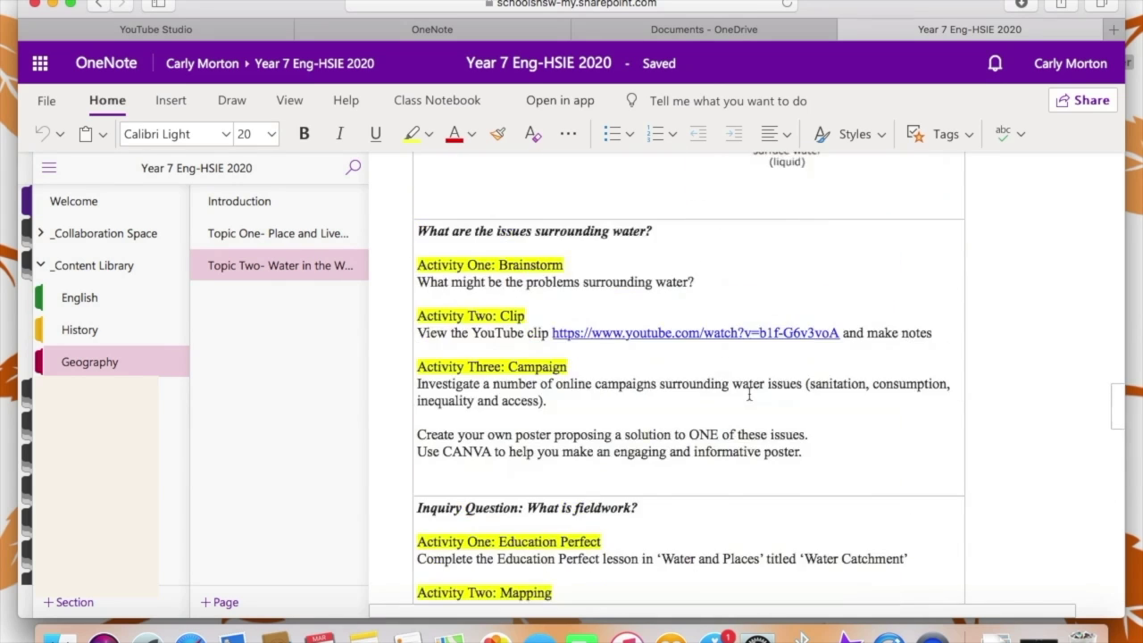
pyautogui.scroll(15, 749, 394)
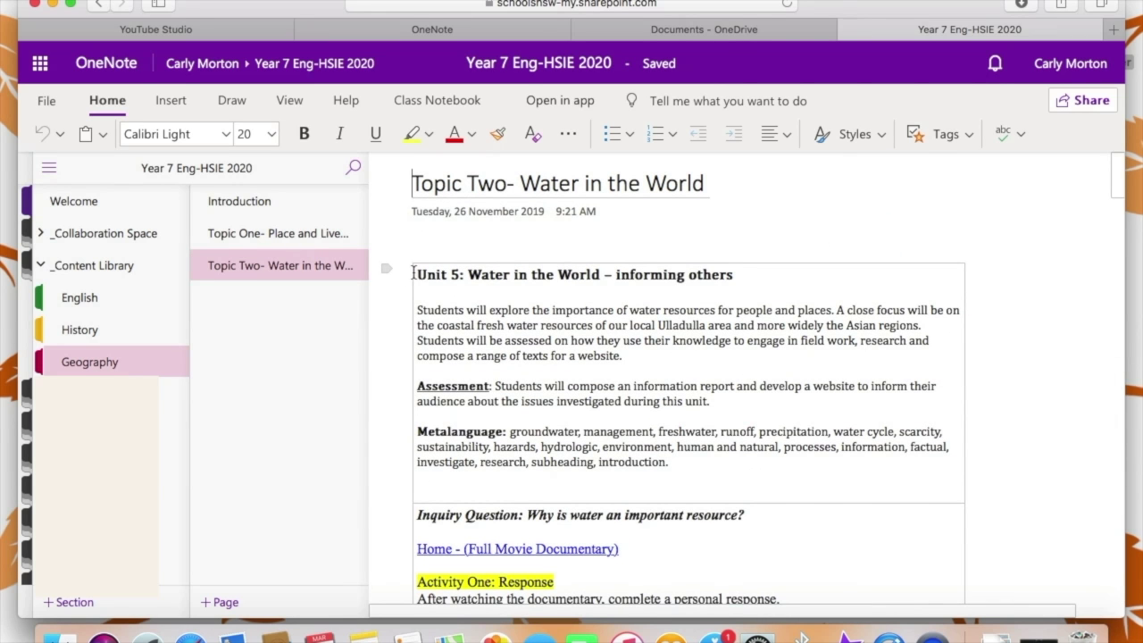
# - Select and deselect the Unit 5 text, then collapse the _Content Library group
pyautogui.moveTo(413, 272); pyautogui.dragTo(681, 468)
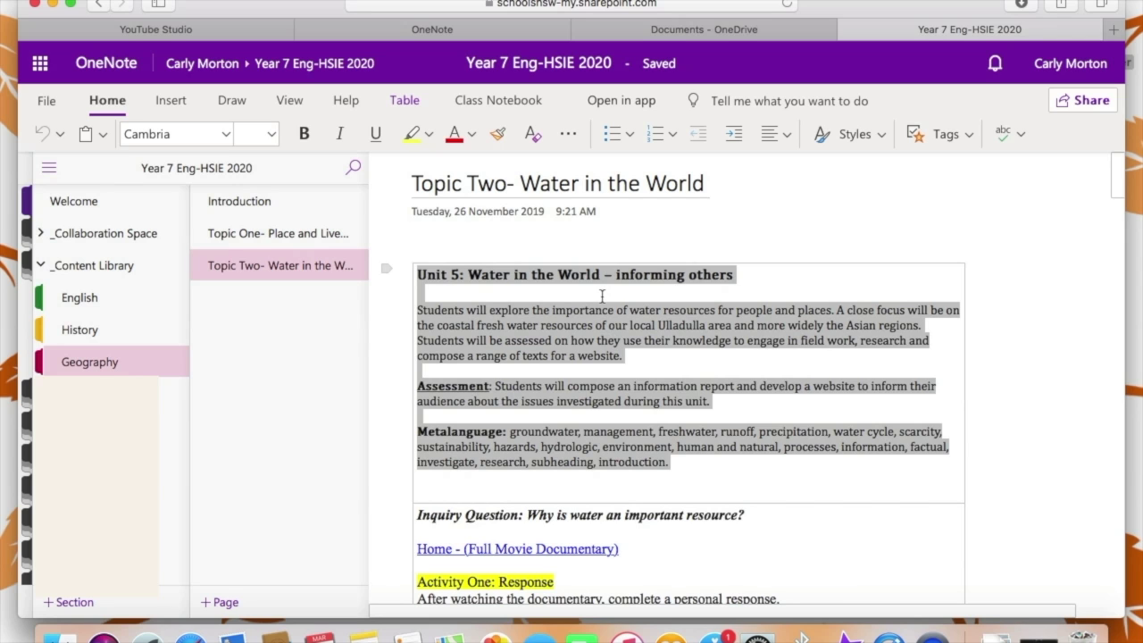
pyautogui.click(535, 295)
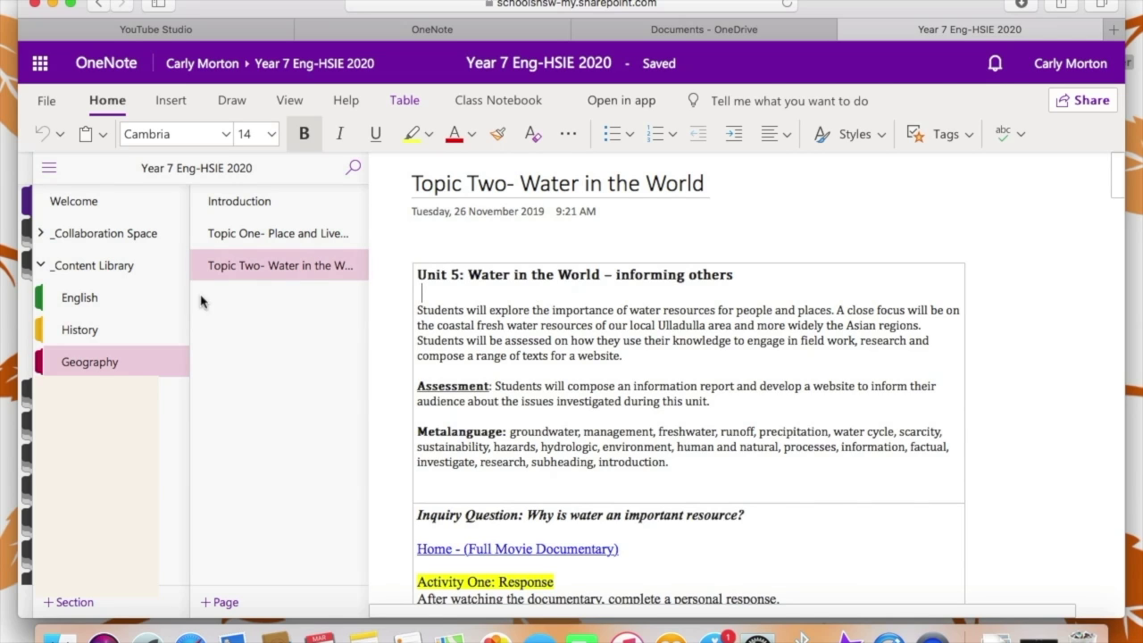
pyautogui.click(89, 267)
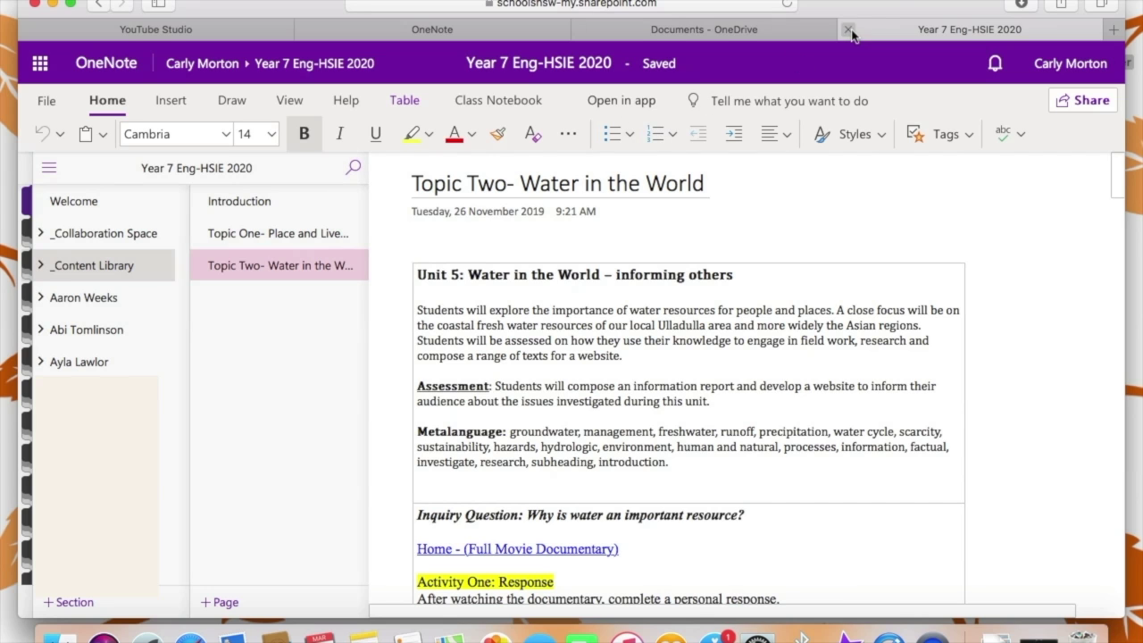
# - Close the Year 7 Eng-HSIE 2020 notebook and show the Office 365 apps over Recent notebooks
pyautogui.click(852, 33)
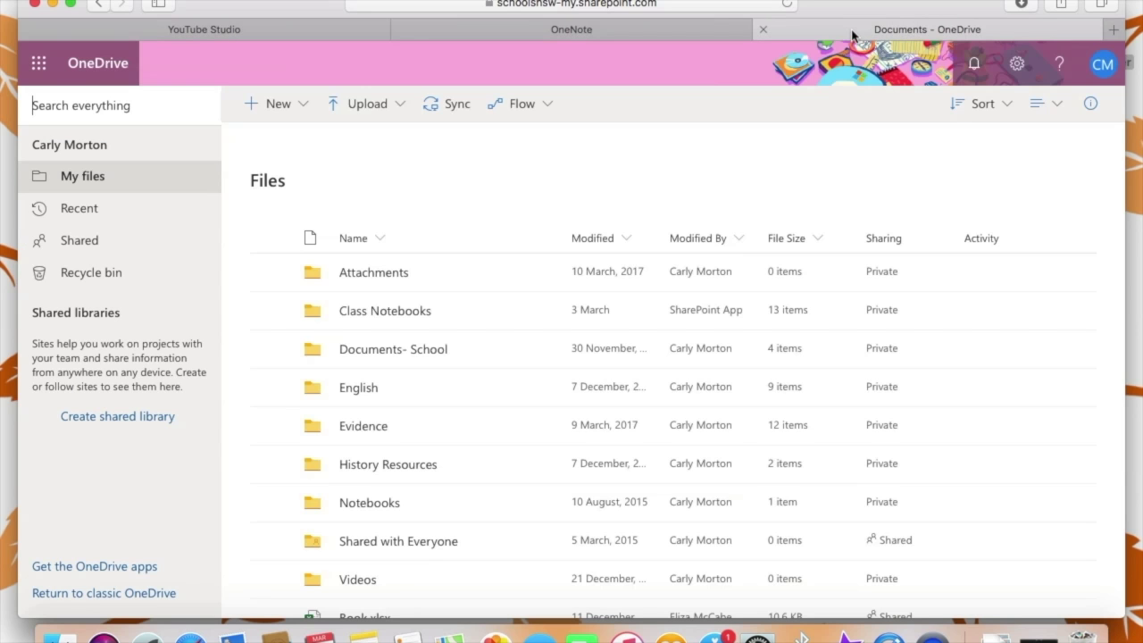
pyautogui.click(670, 36)
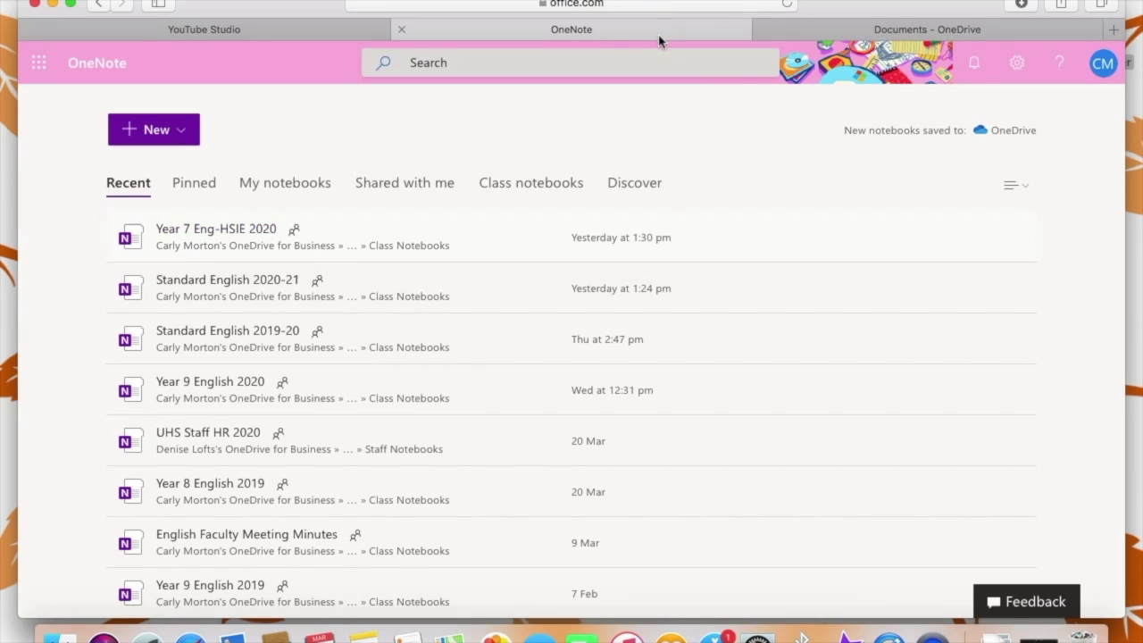
pyautogui.scroll(2, 439, 206)
pyautogui.click(39, 64)
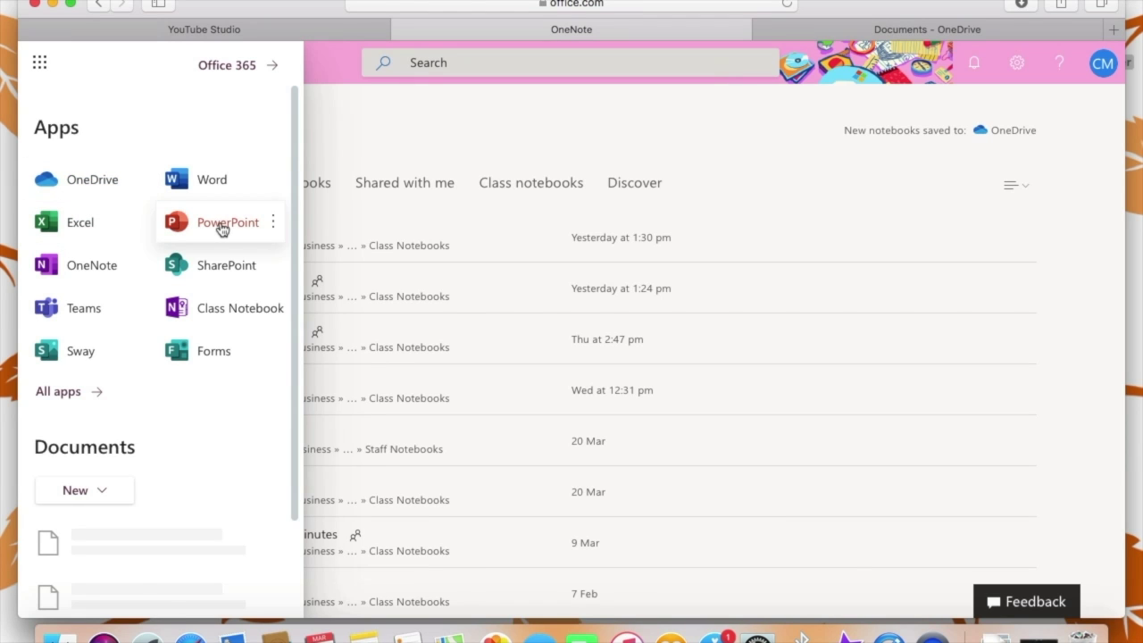
# - Preview PowerPoint for the web's start page, close it, then show the Office 365 apps over OneDrive
pyautogui.click(221, 230)
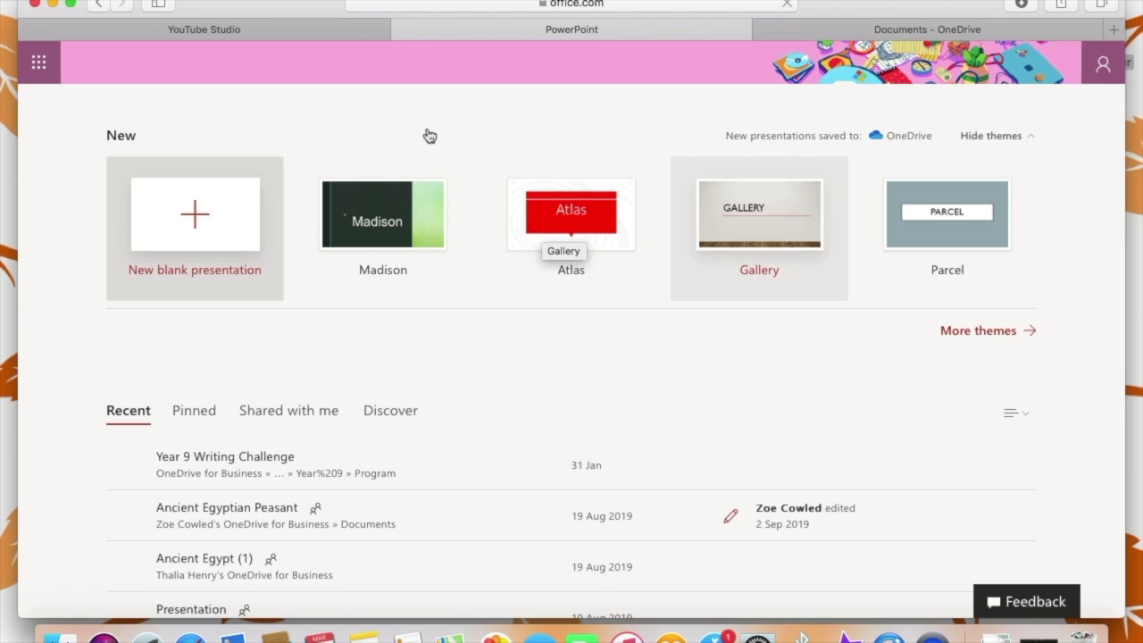
pyautogui.click(403, 30)
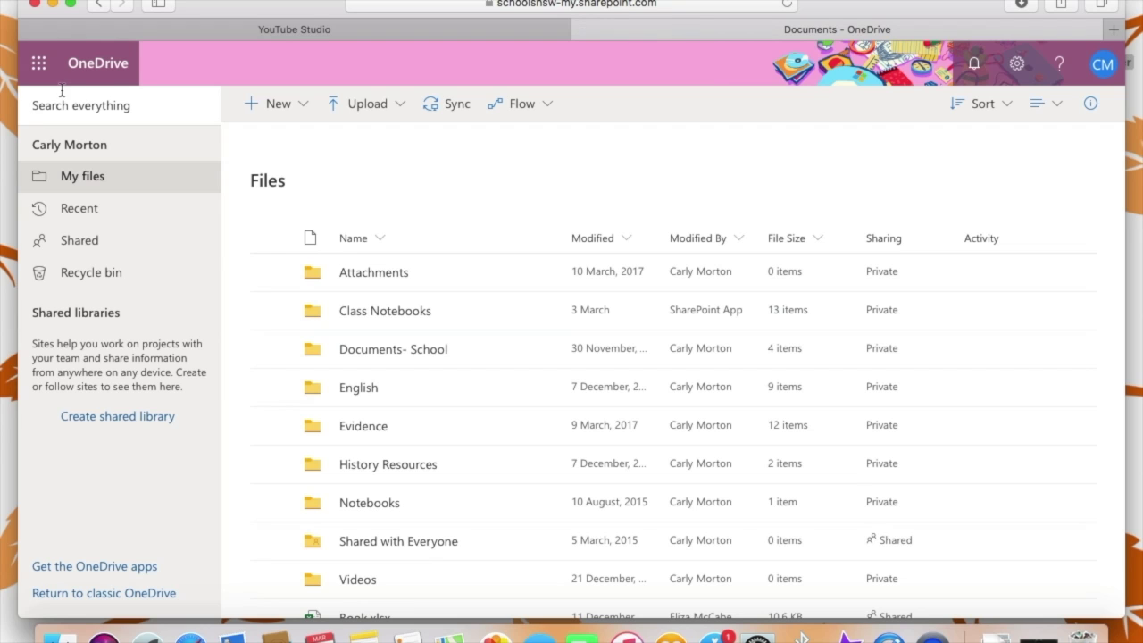
pyautogui.click(39, 64)
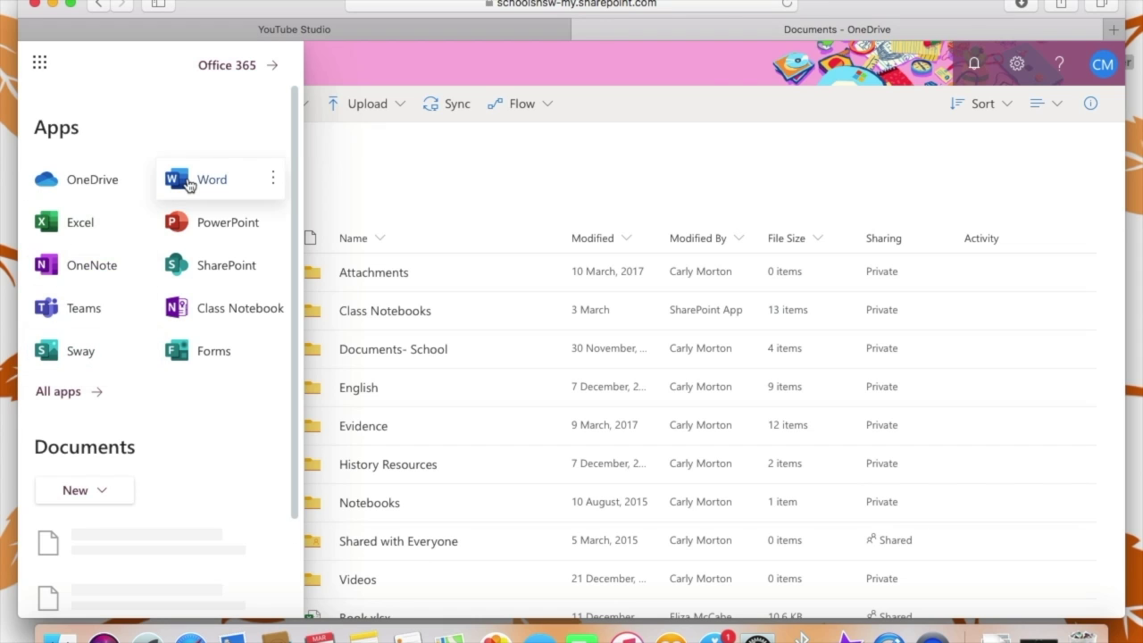
# - Launch Word for the web, showing the blank document and templates like MLA style paper
pyautogui.click(189, 182)
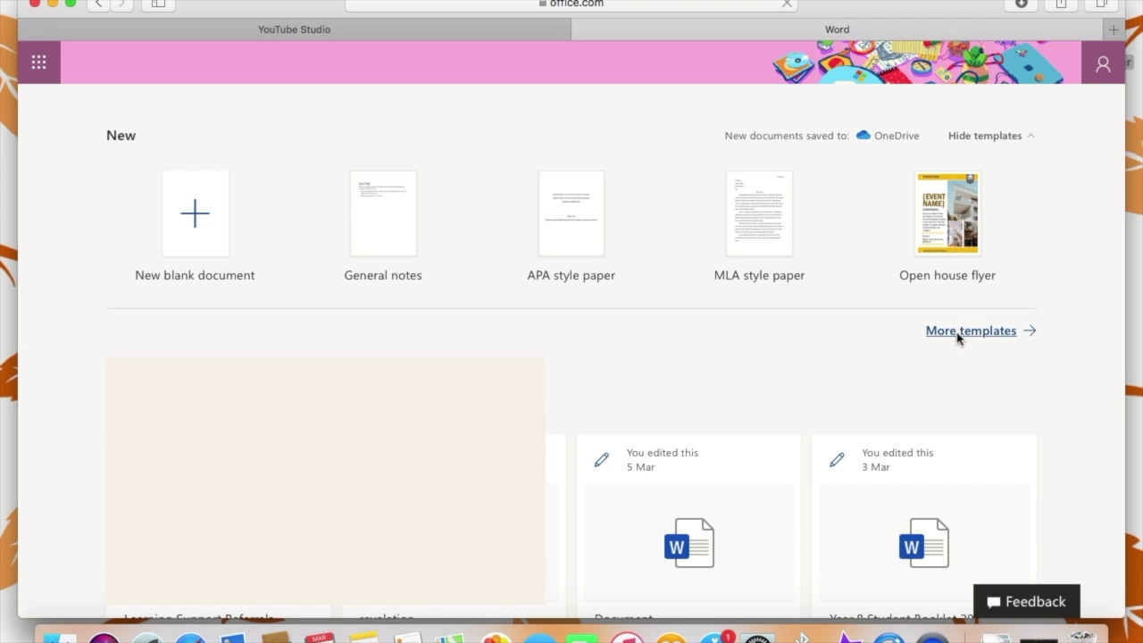
# - Launch Sway from the app list and create a Sway from the Blog [Enhanced] template
pyautogui.click(39, 62)
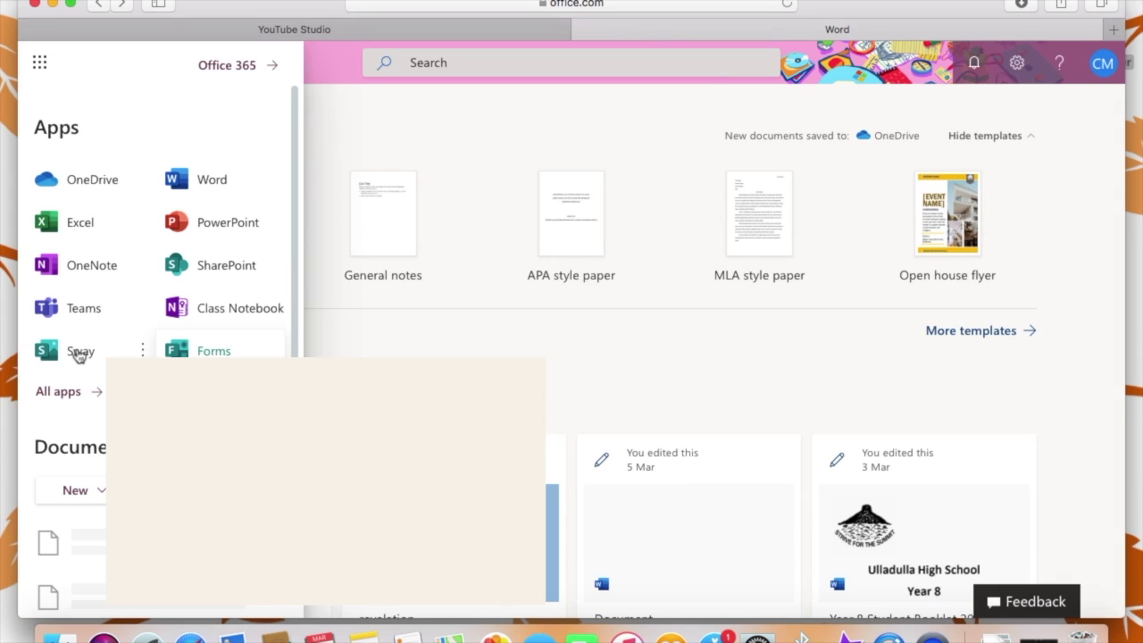
pyautogui.click(79, 353)
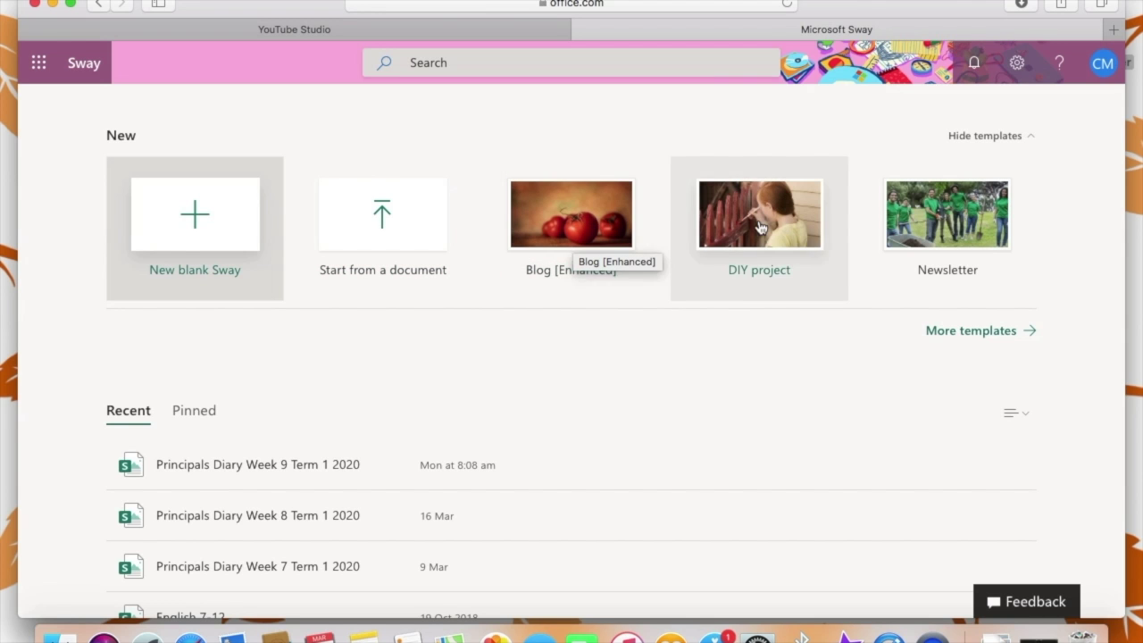
pyautogui.click(606, 223)
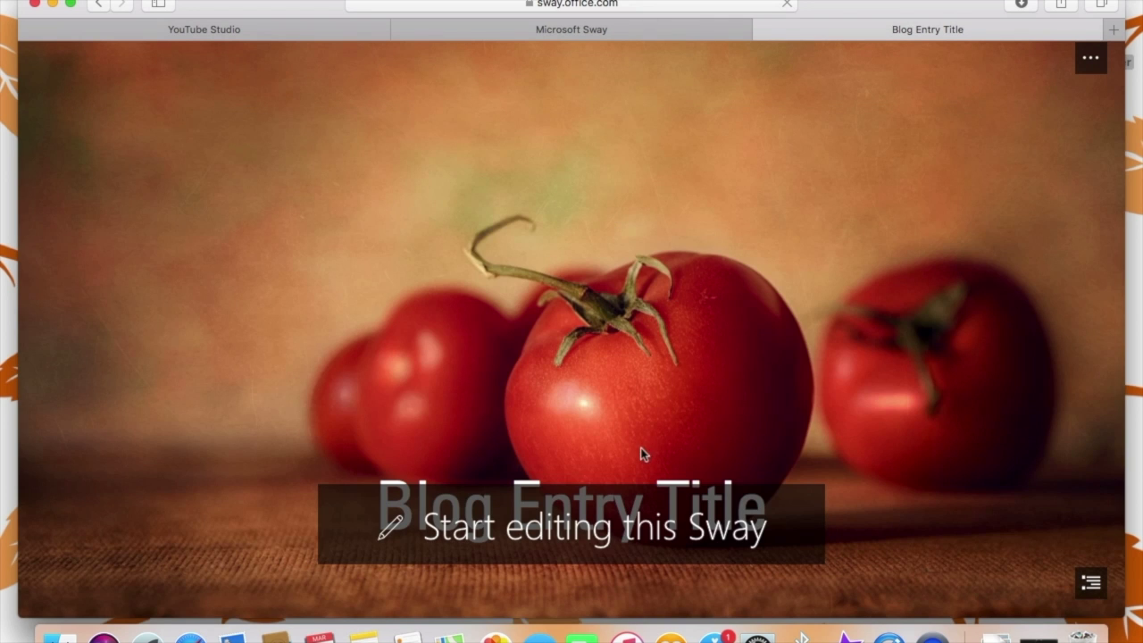
# - Start editing the blog Sway and retitle 'Blog Entry Title' to 'Ms Morton's Website'
pyautogui.click(512, 528)
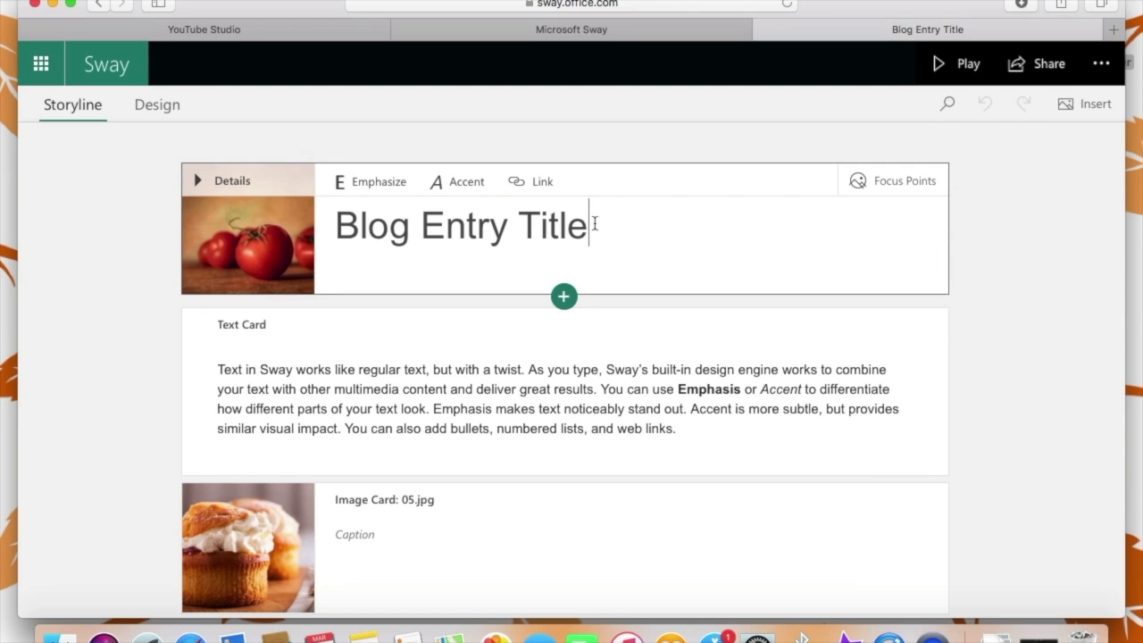
pyautogui.press('BackSpace')
pyautogui.press('BackSpace')
pyautogui.press('BackSpace')
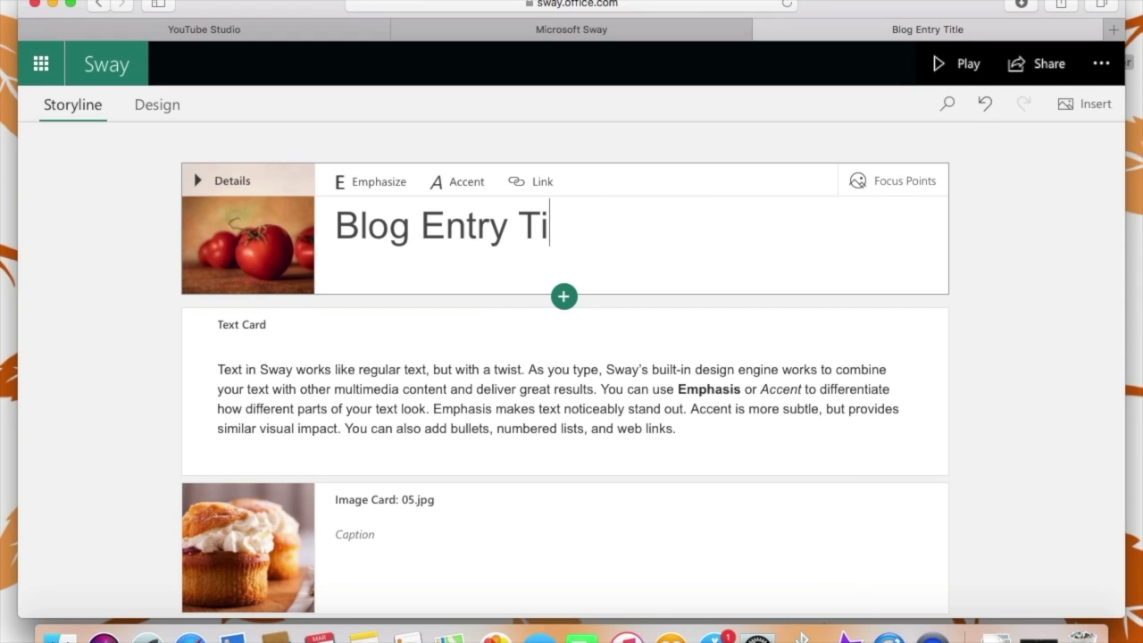
pyautogui.press('BackSpace')
pyautogui.press('BackSpace')
pyautogui.press('BackSpace')
pyautogui.press('BackSpace')
pyautogui.press('BackSpace')
pyautogui.press('BackSpace')
pyautogui.press('BackSpace')
pyautogui.press('BackSpace')
pyautogui.press('BackSpace')
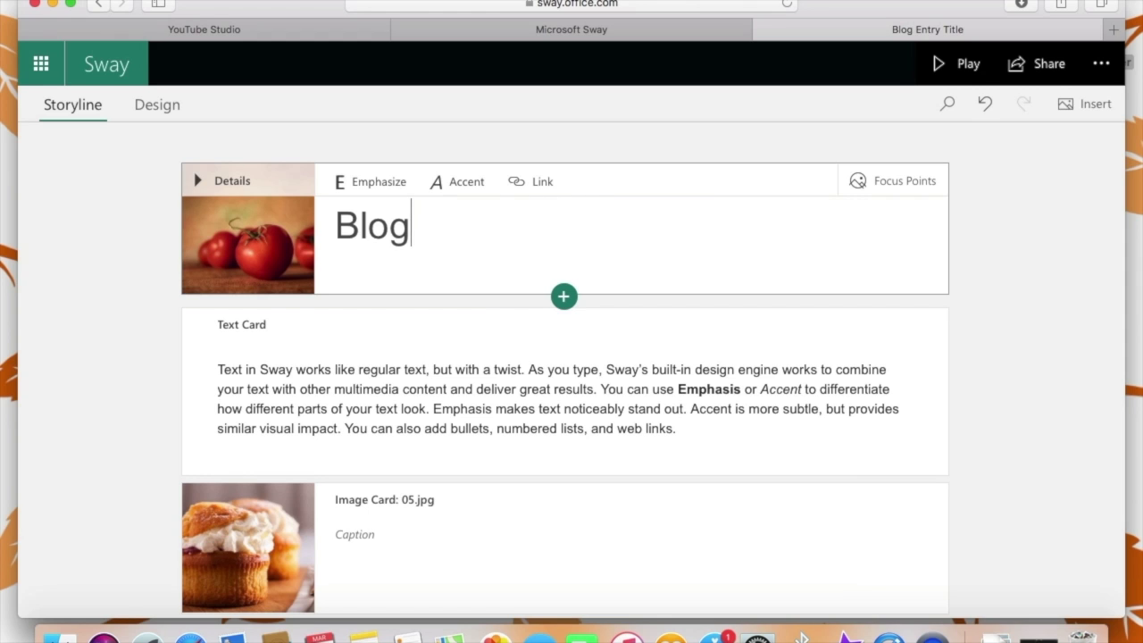
pyautogui.press('BackSpace')
pyautogui.press('BackSpace')
pyautogui.press('BackSpace')
pyautogui.press('BackSpace')
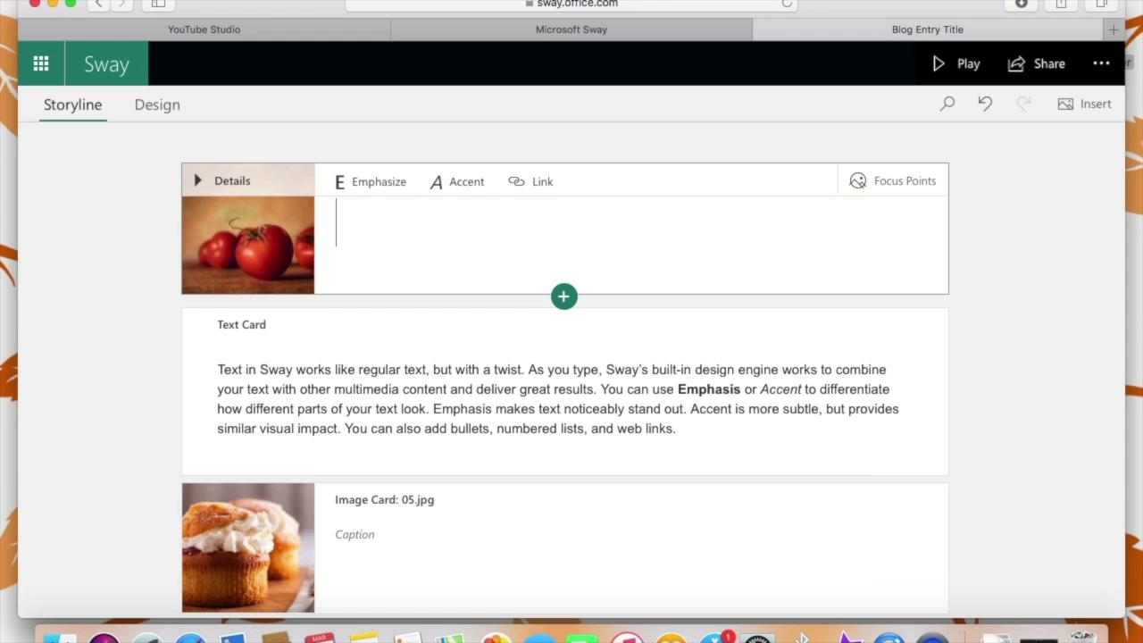
pyautogui.write('Ms ')
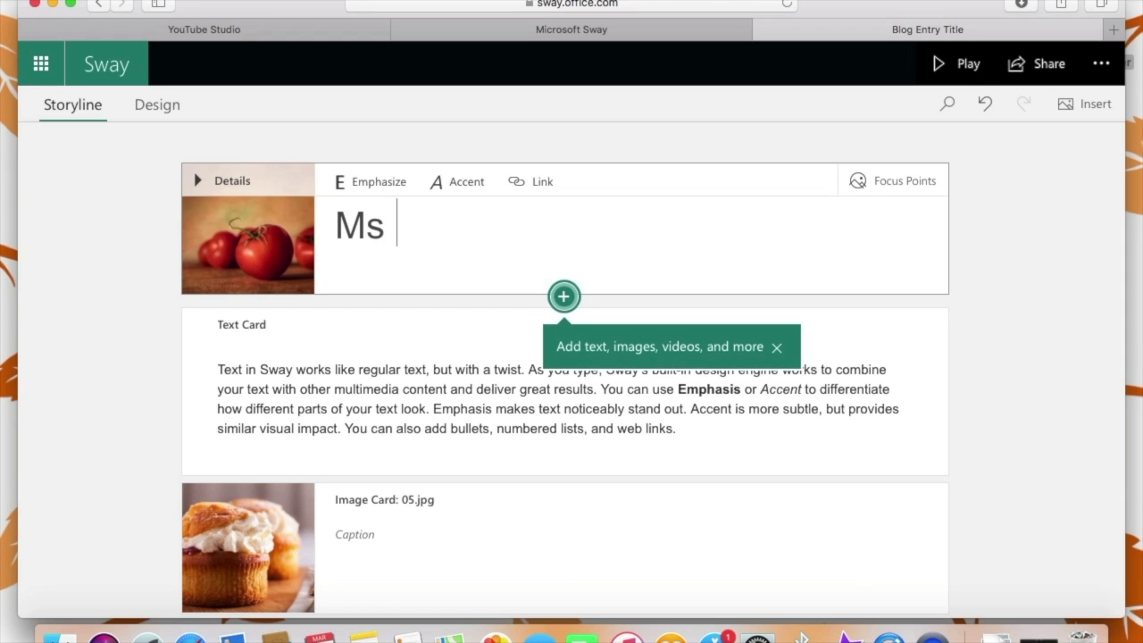
pyautogui.write('Morton')
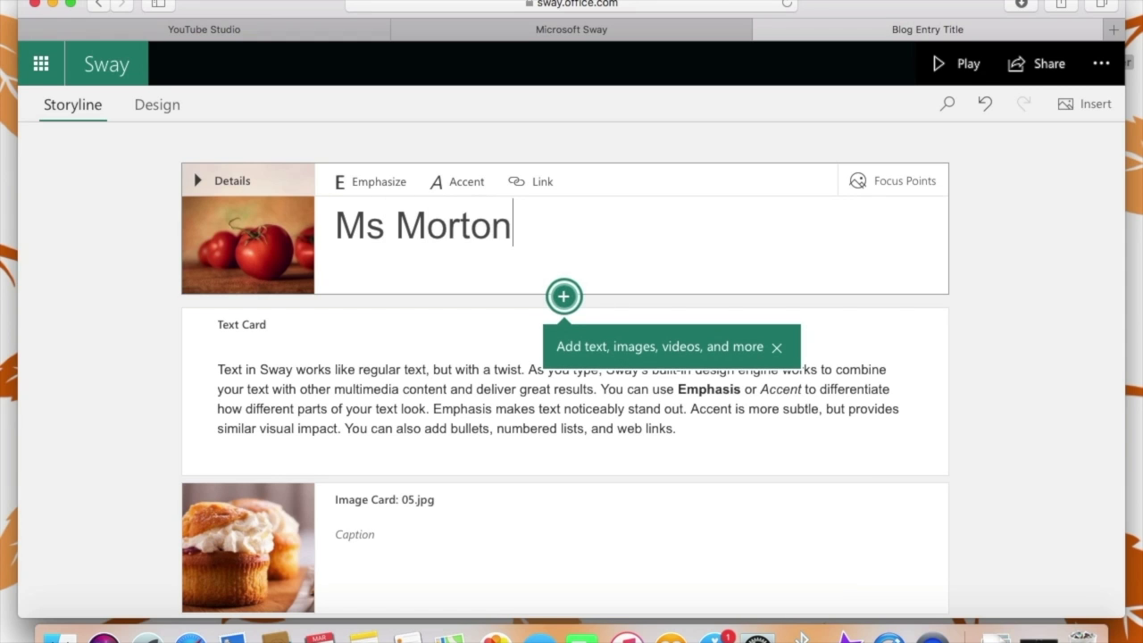
pyautogui.write("'s W")
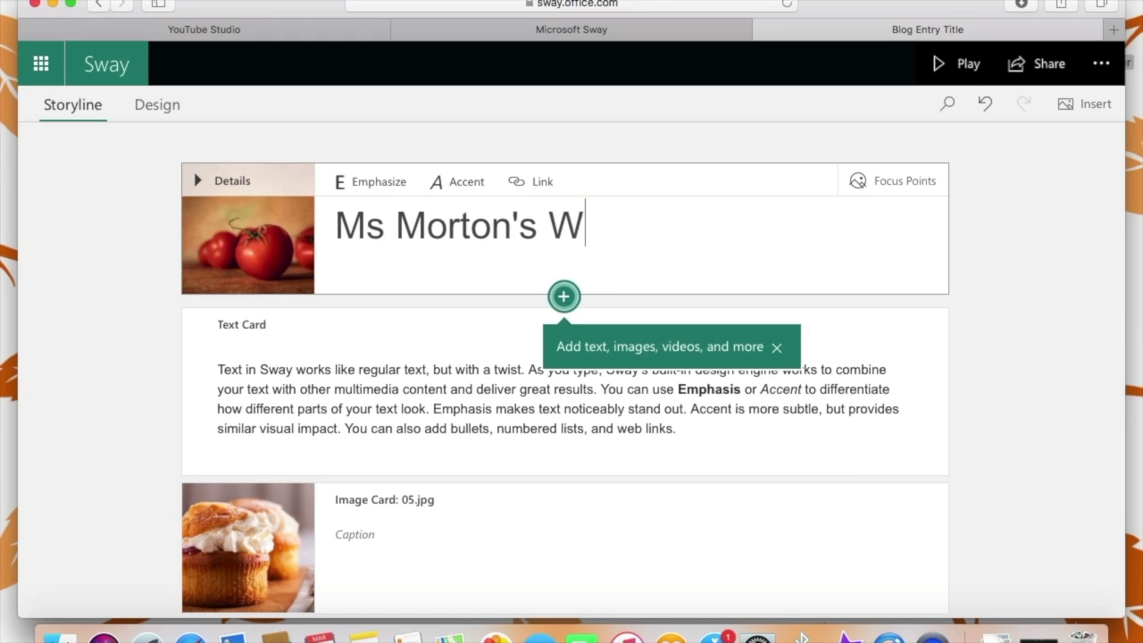
pyautogui.write('ebsite')
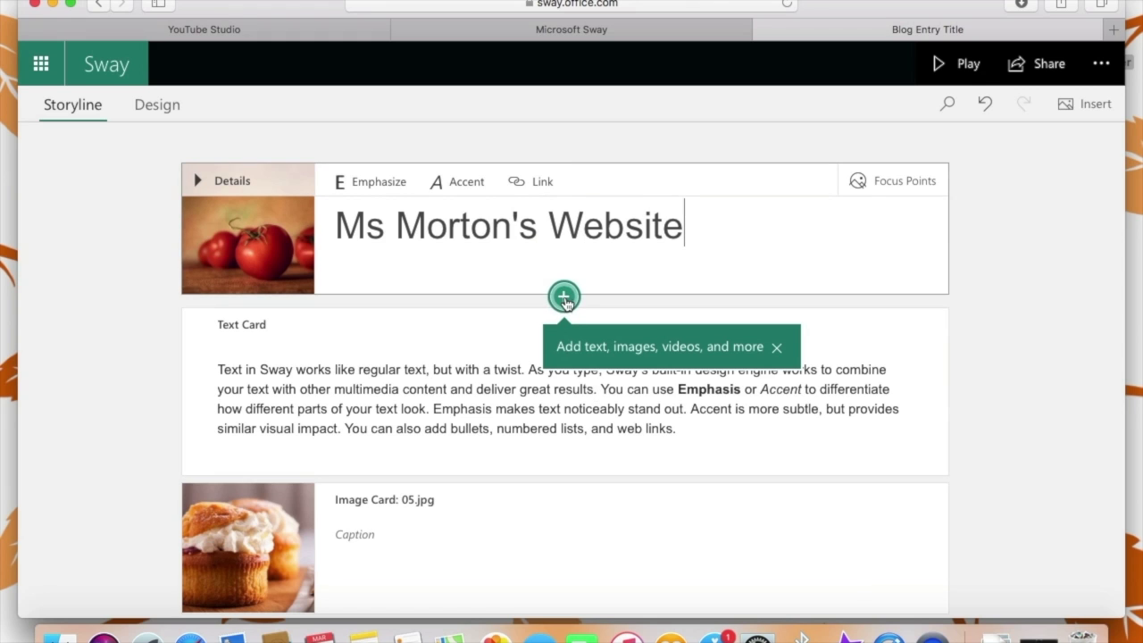
pyautogui.click(531, 387)
pyautogui.scroll(-5, 531, 387)
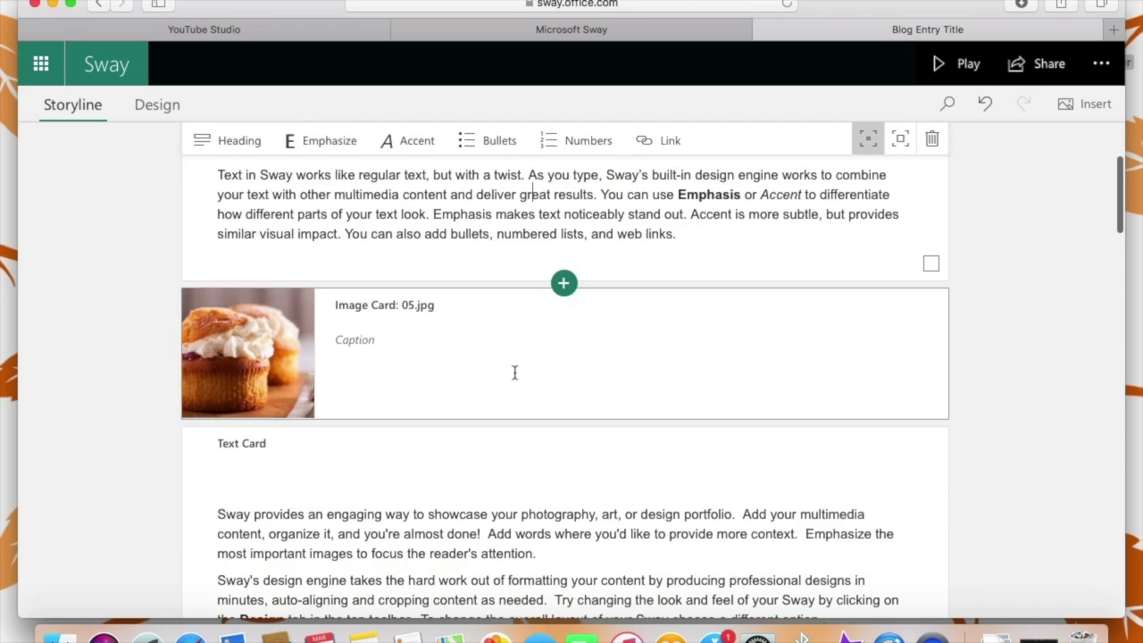
pyautogui.click(396, 348)
pyautogui.scroll(-8, 395, 349)
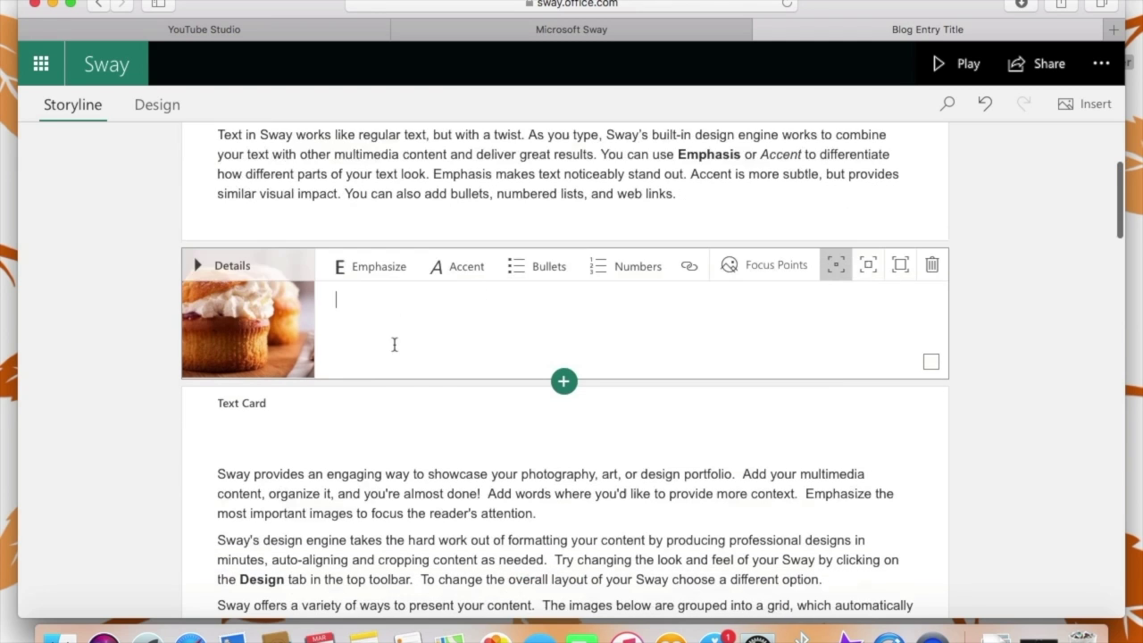
pyautogui.scroll(-12, 394, 346)
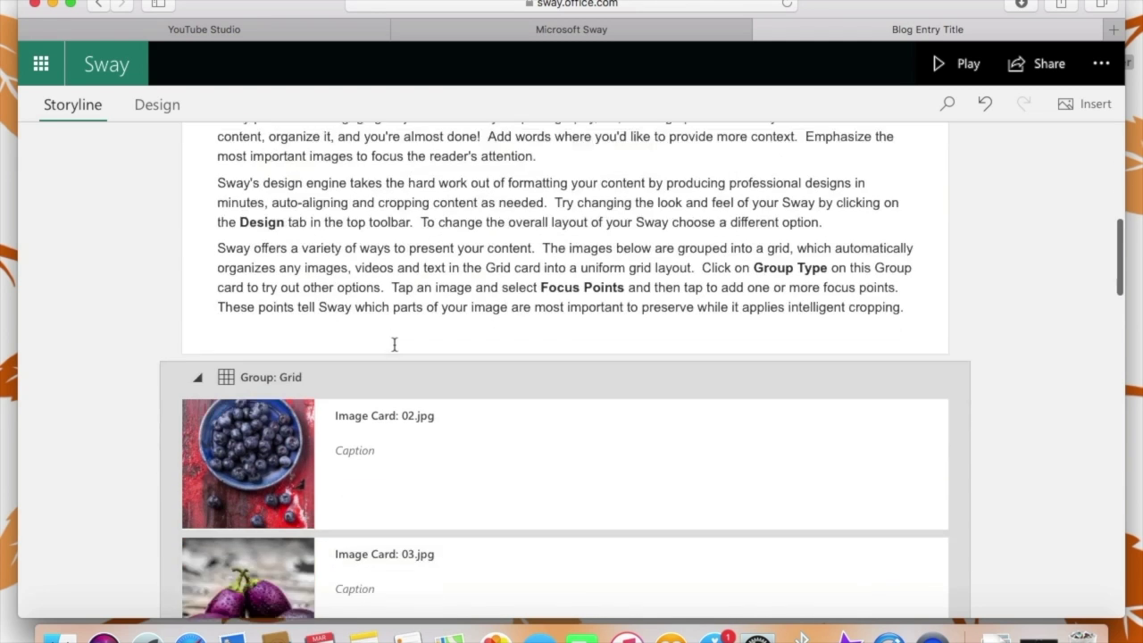
pyautogui.scroll(-20, 393, 346)
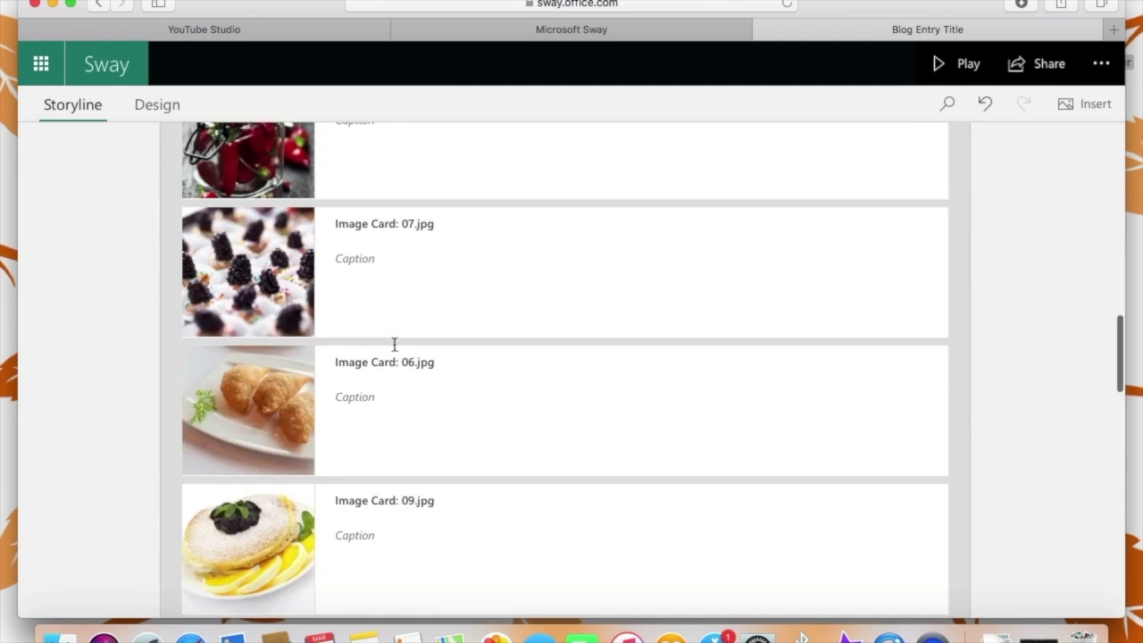
pyautogui.scroll(-10, 394, 345)
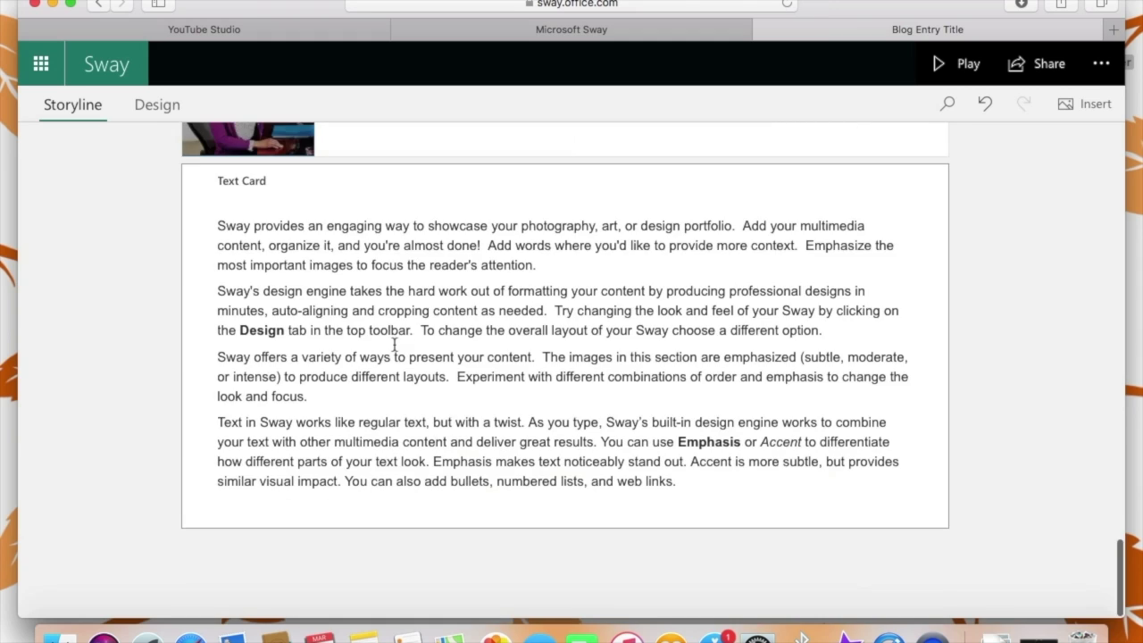
pyautogui.scroll(20, 393, 345)
pyautogui.scroll(20, 393, 345)
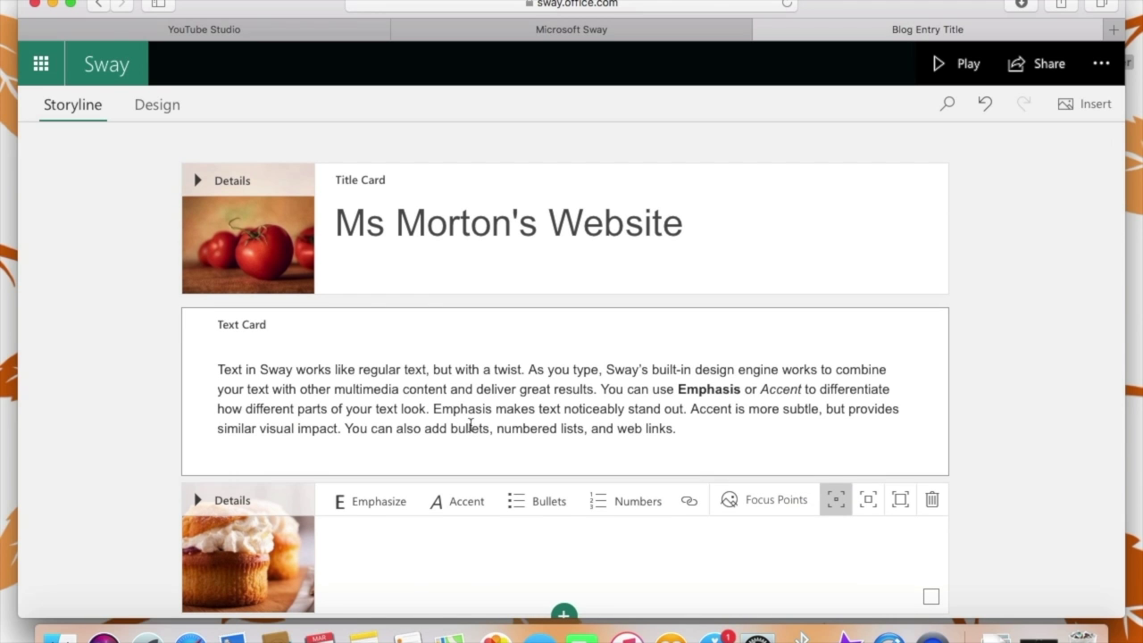
# - Browse the insert-content choices after the title card and after the sample text card
pyautogui.click(481, 308)
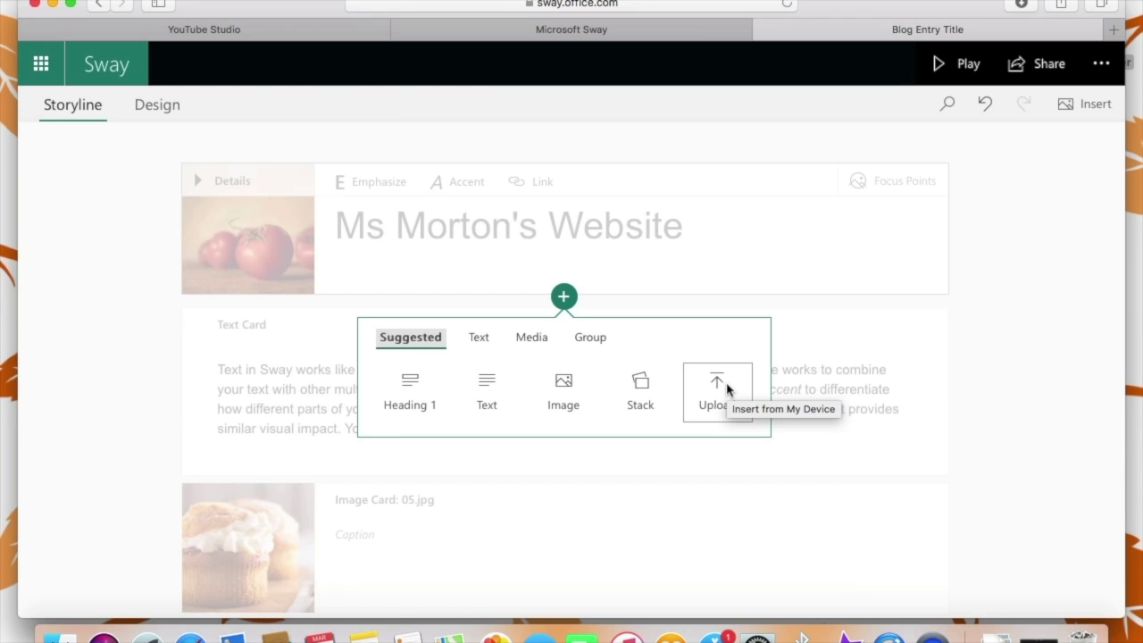
pyautogui.click(899, 305)
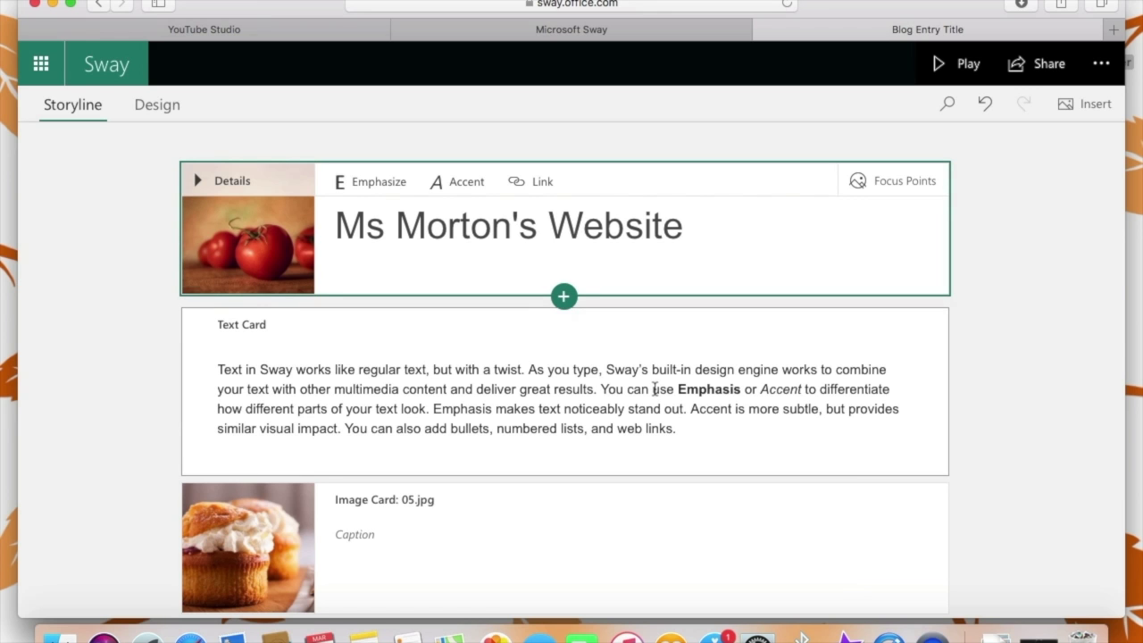
pyautogui.click(635, 343)
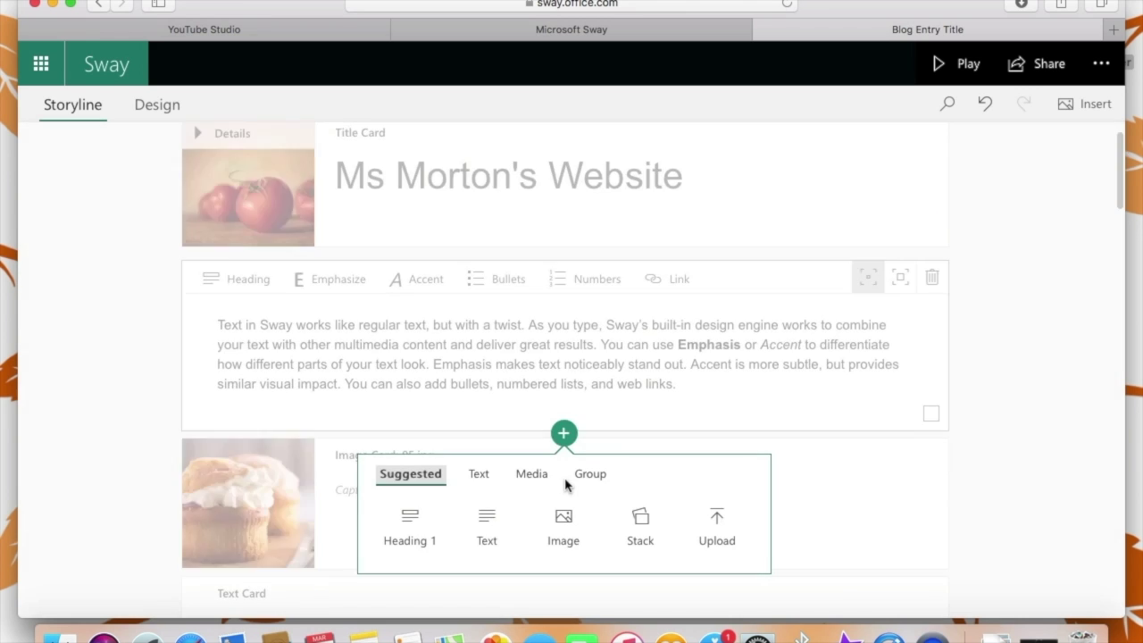
pyautogui.click(564, 479)
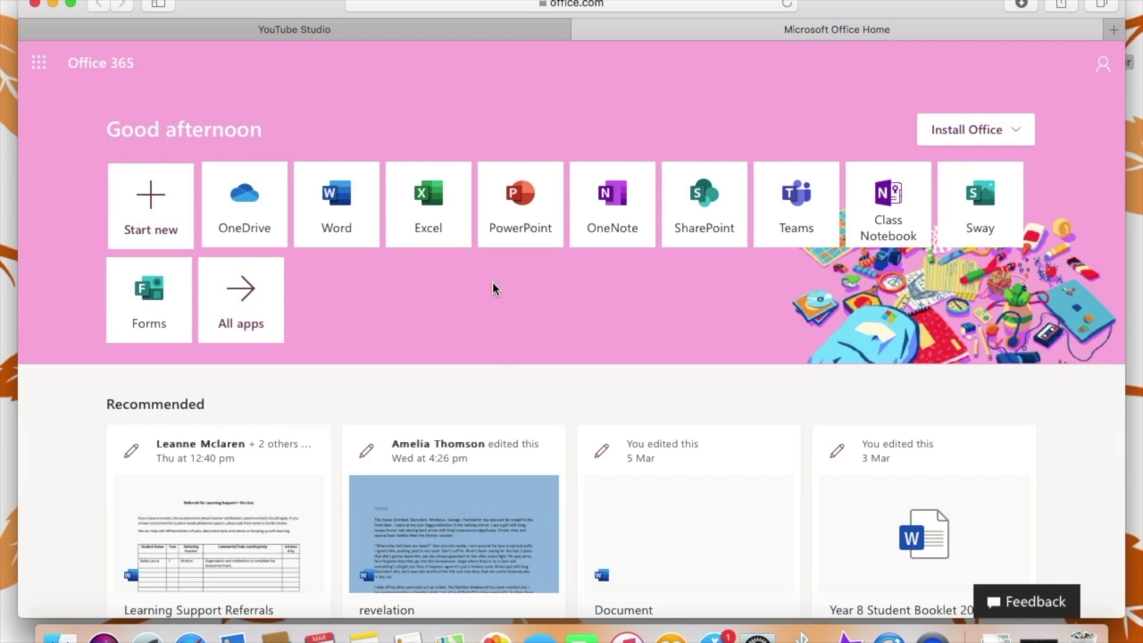
pyautogui.scroll(-2, 492, 287)
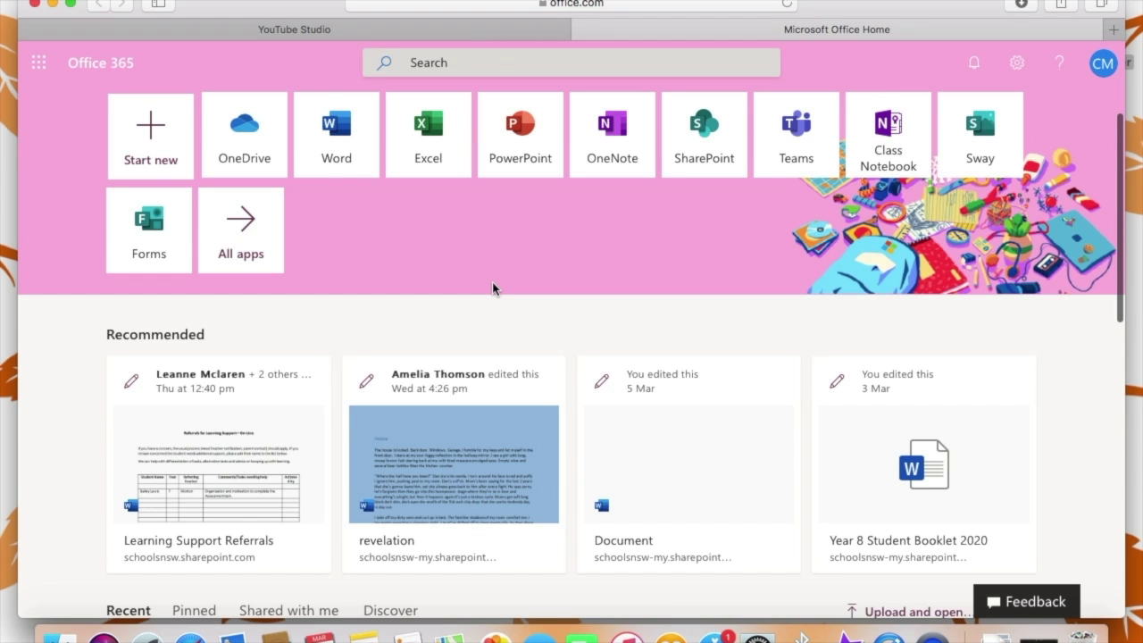
pyautogui.scroll(-4, 494, 288)
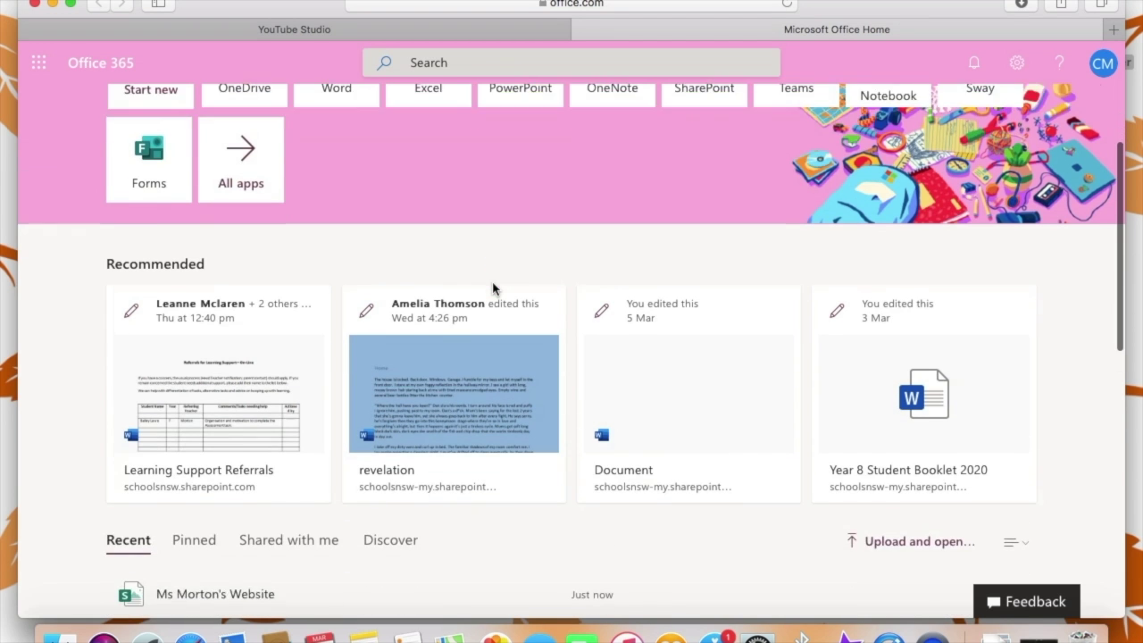
pyautogui.scroll(-1, 492, 288)
pyautogui.scroll(-4, 492, 282)
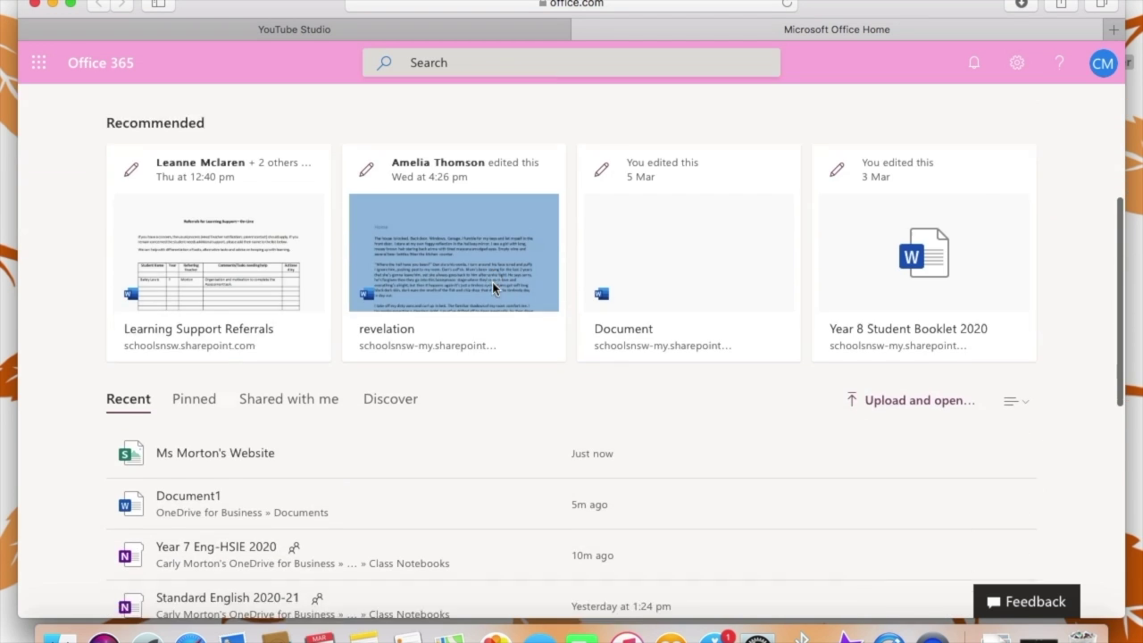
pyautogui.scroll(-1, 494, 411)
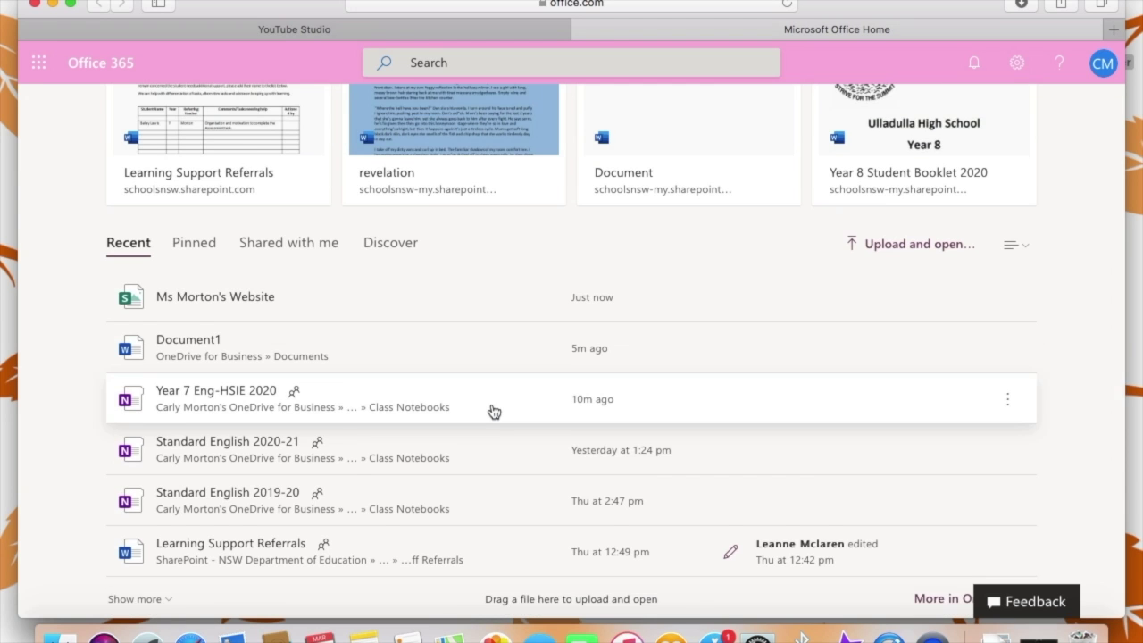
pyautogui.scroll(-1, 494, 412)
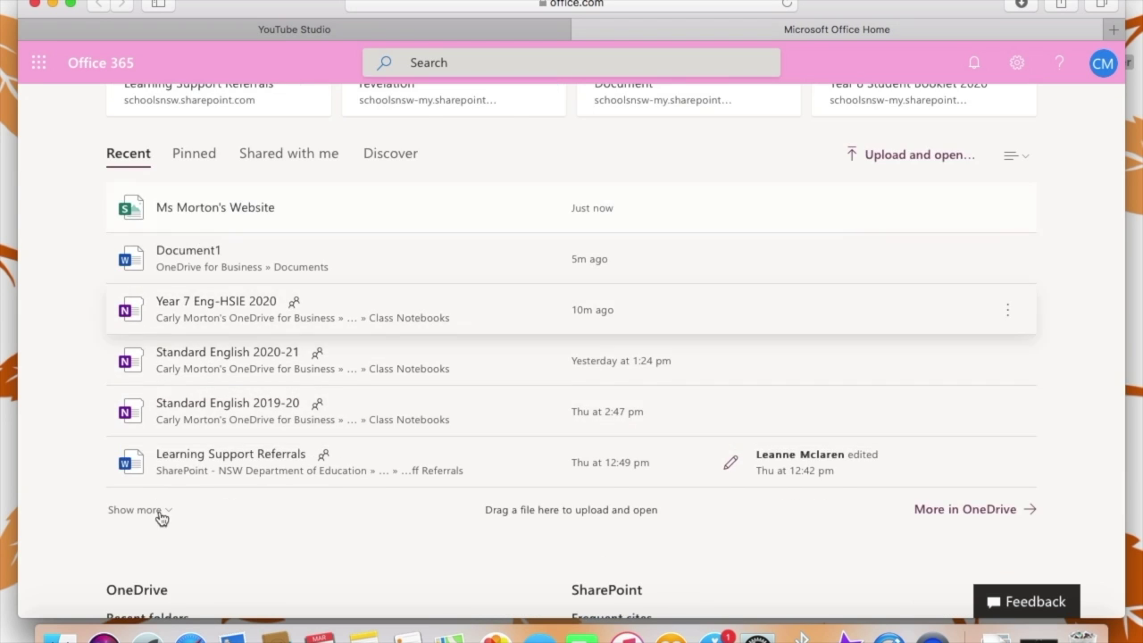
pyautogui.scroll(-4, 374, 508)
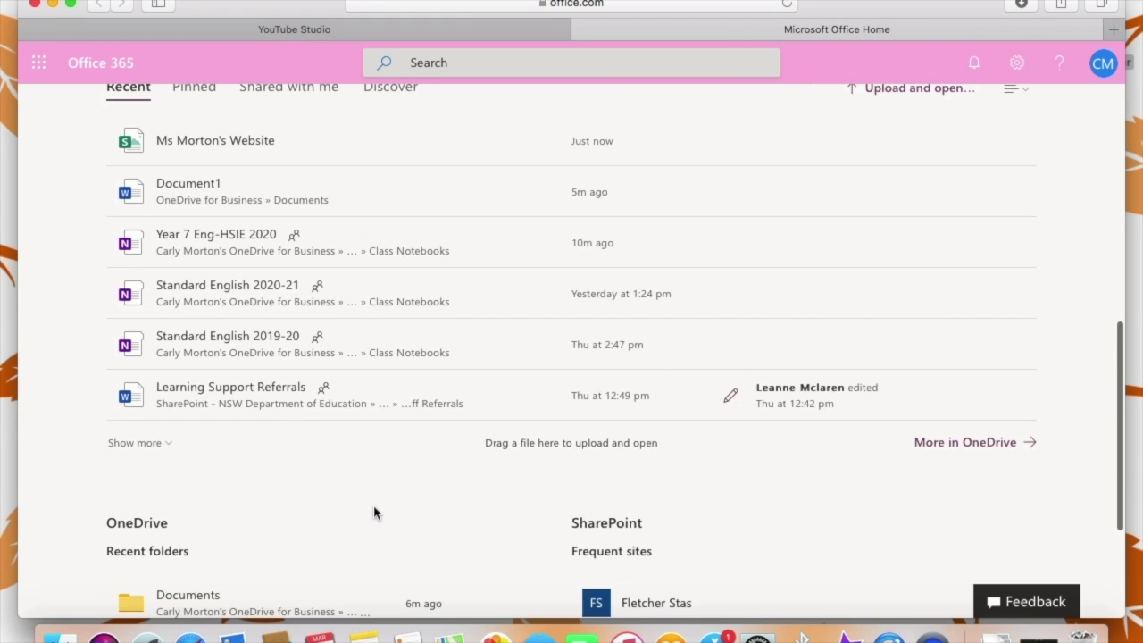
pyautogui.scroll(-2, 374, 512)
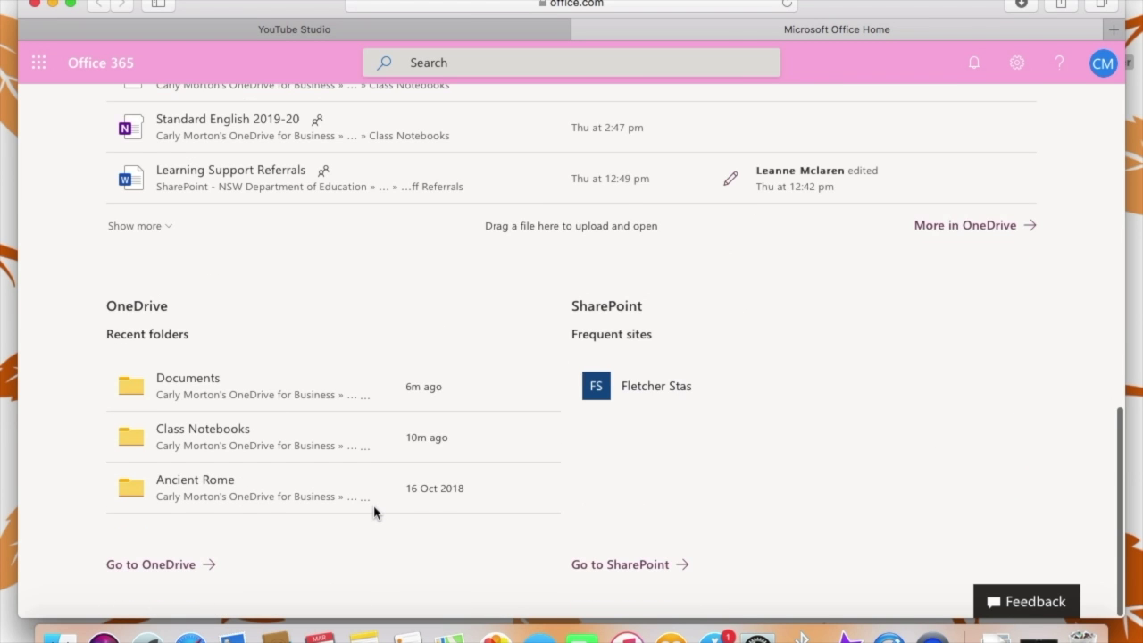
pyautogui.scroll(10, 372, 513)
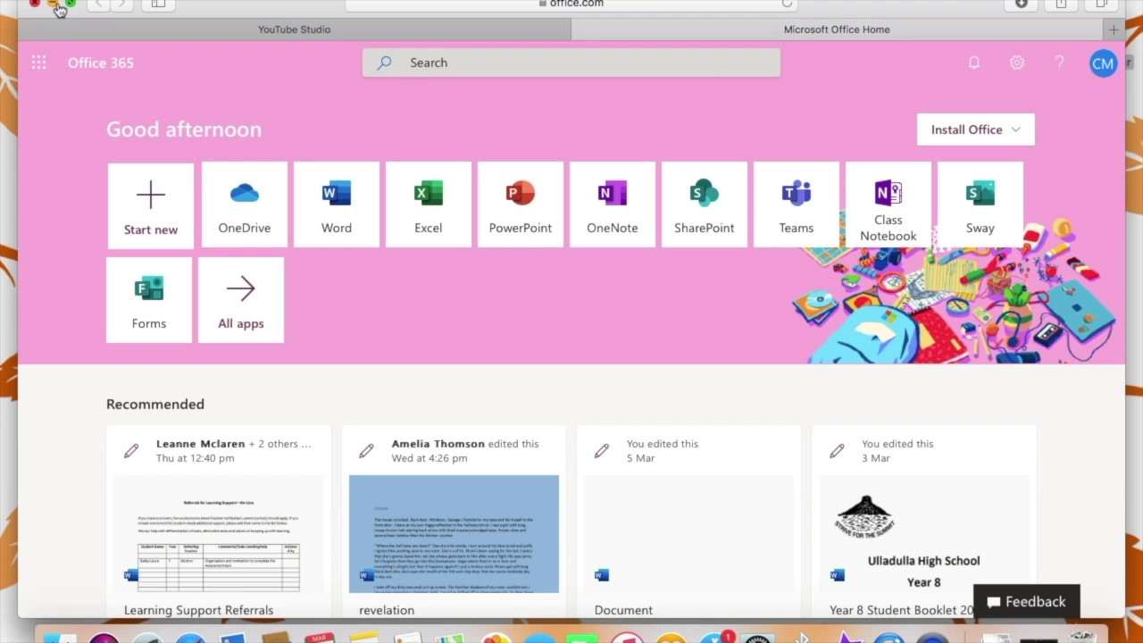
# - Minimise the Safari window to reveal the macOS desktop wallpaper
pyautogui.click(53, 5)
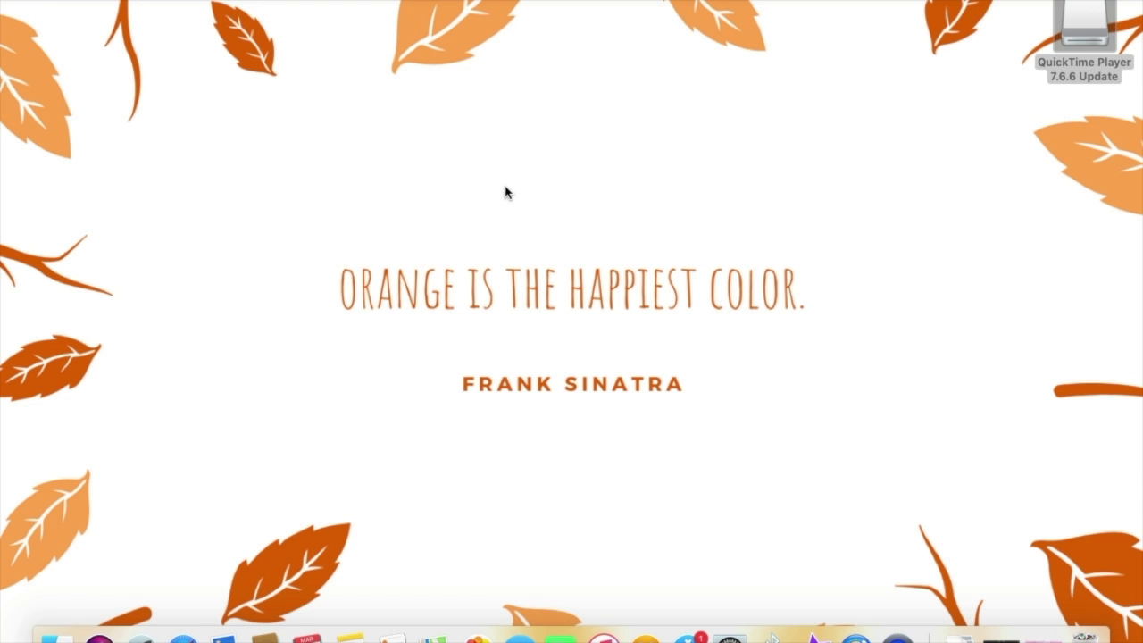